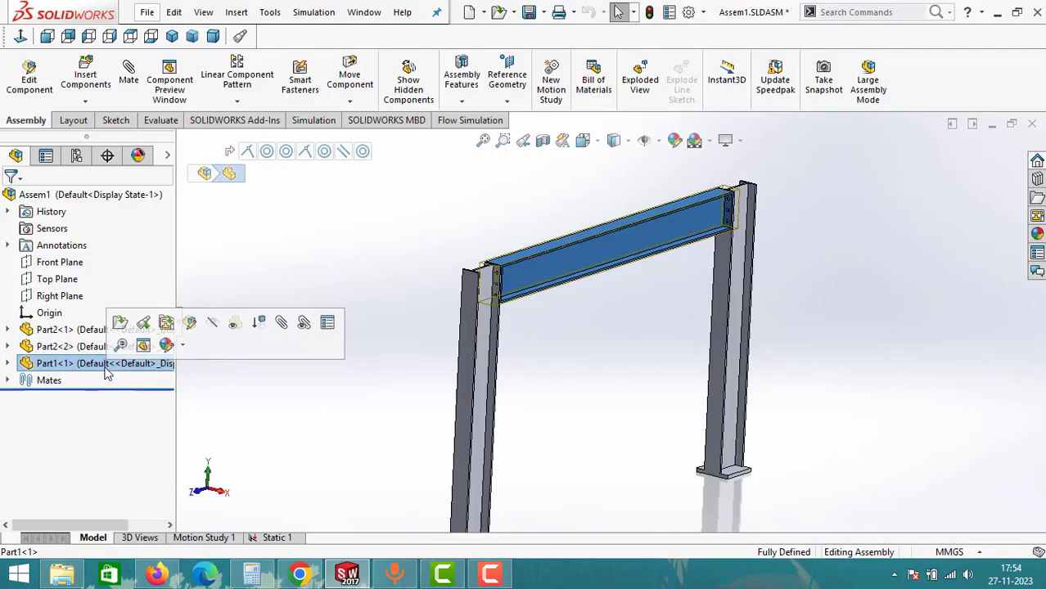
# Orbit and zoom around the frame, selecting the top beam and both columns to inspect them.
pyautogui.click(445, 344)
pyautogui.moveTo(445, 344); pyautogui.dragTo(578, 416, button='middle')
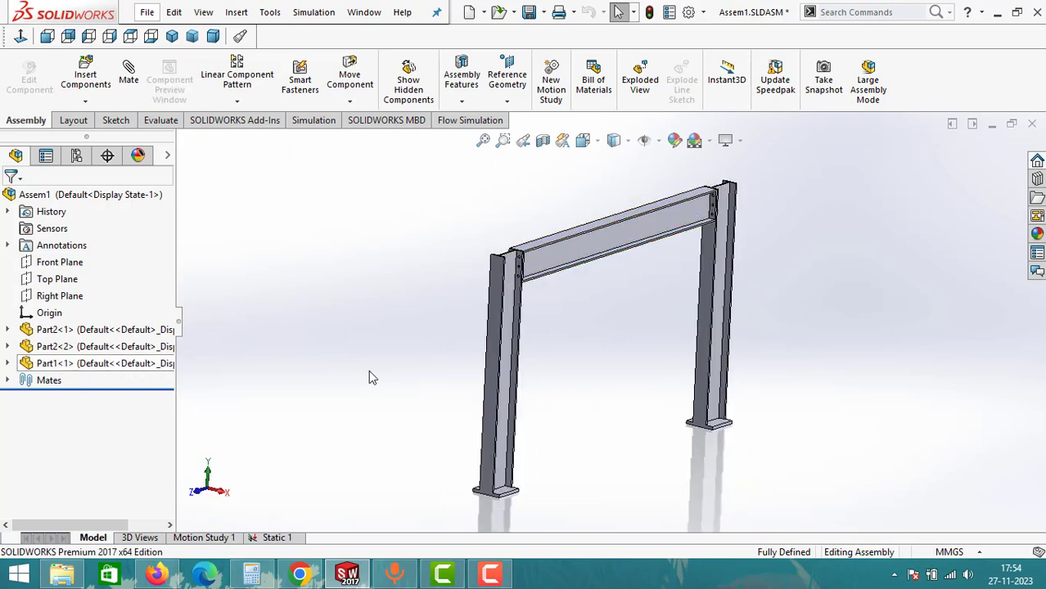
pyautogui.scroll(-10, 442, 393)
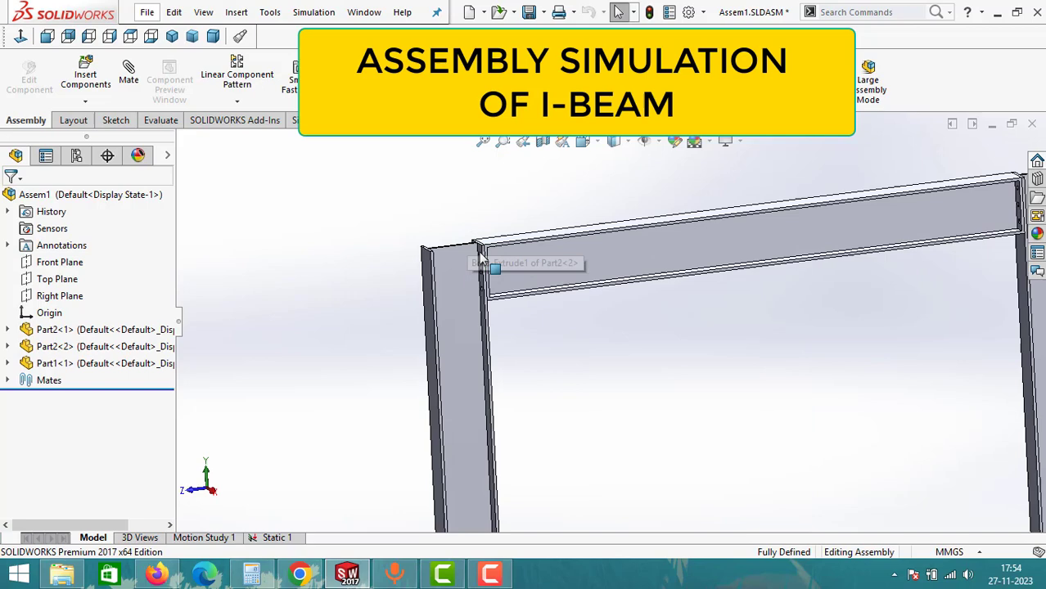
pyautogui.scroll(10, 517, 315)
pyautogui.moveTo(555, 297); pyautogui.dragTo(578, 325, button='middle')
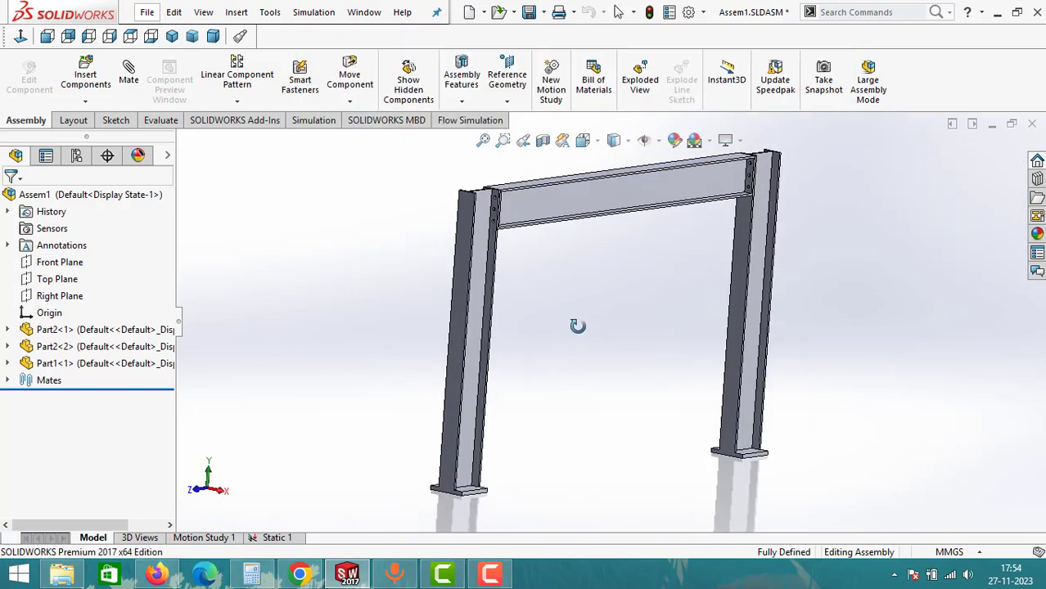
pyautogui.click(113, 366)
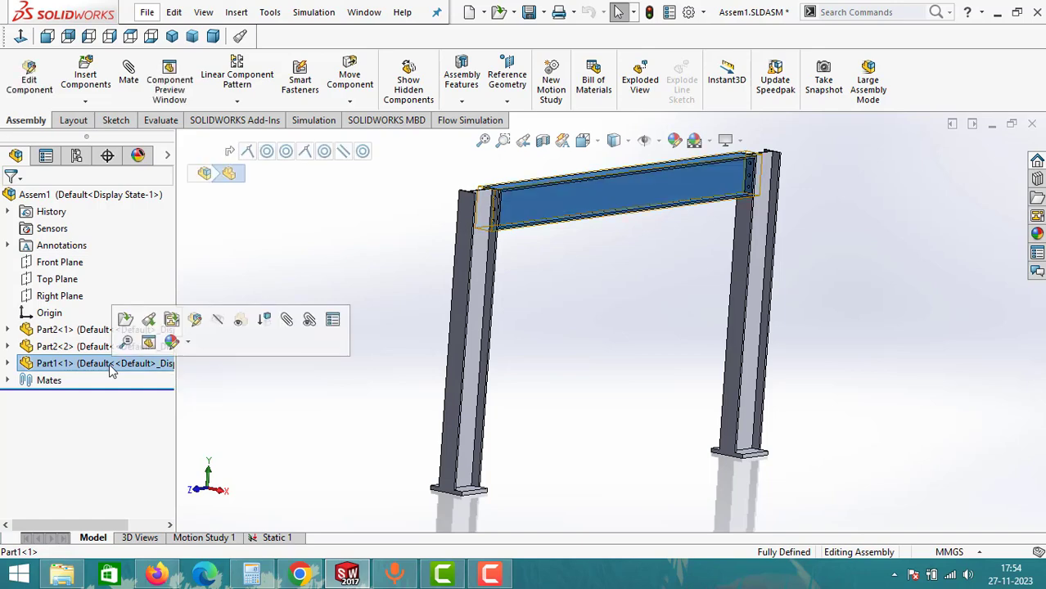
pyautogui.keyDown('ctrl'); pyautogui.click(65, 344); pyautogui.keyUp('ctrl')
pyautogui.keyDown('ctrl'); pyautogui.click(59, 329); pyautogui.keyUp('ctrl')
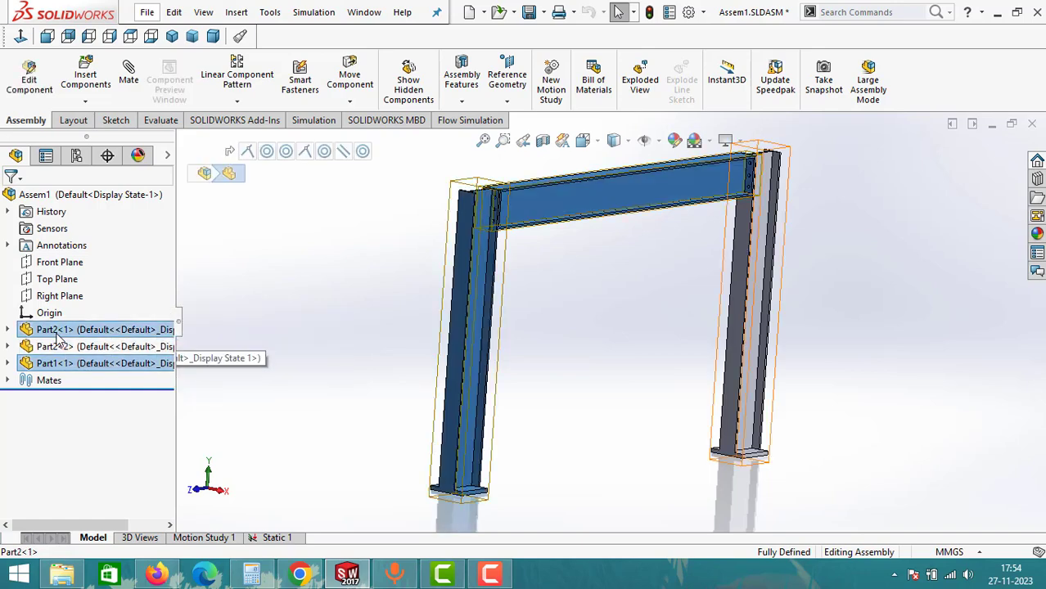
pyautogui.click(444, 227)
# Check a column bolt hole, then begin a new Static study named Static 2.
pyautogui.scroll(-3, 498, 203)
pyautogui.scroll(-3, 498, 202)
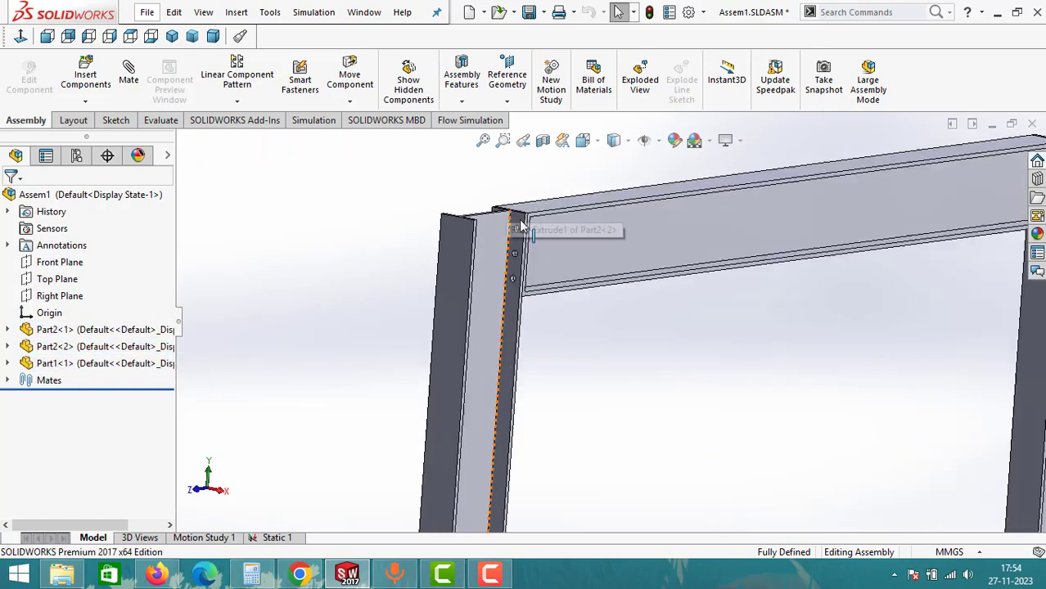
pyautogui.click(517, 229)
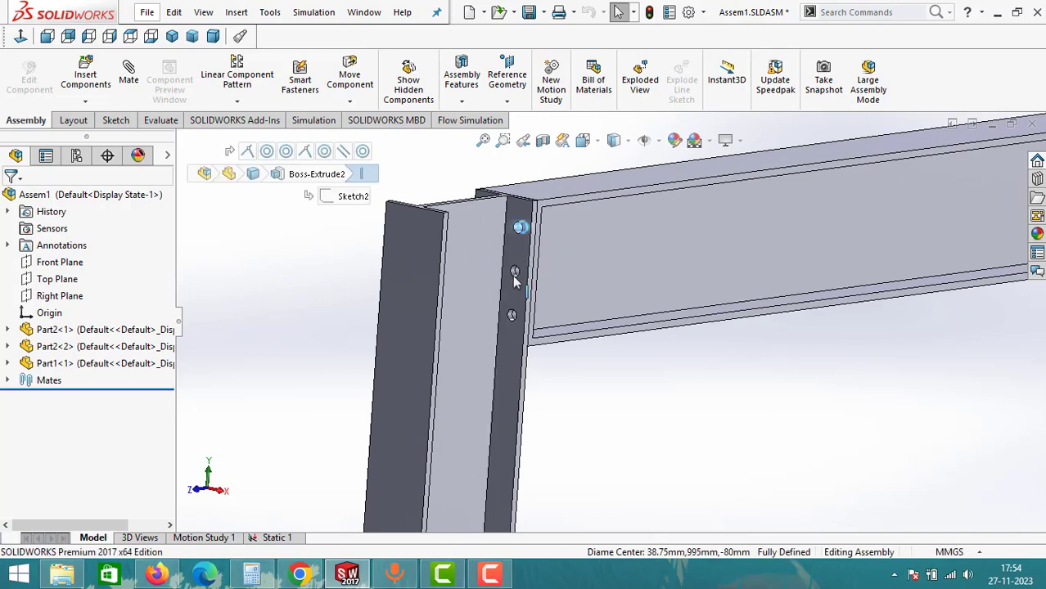
pyautogui.click(588, 420)
pyautogui.scroll(1, 495, 321)
pyautogui.scroll(6, 483, 320)
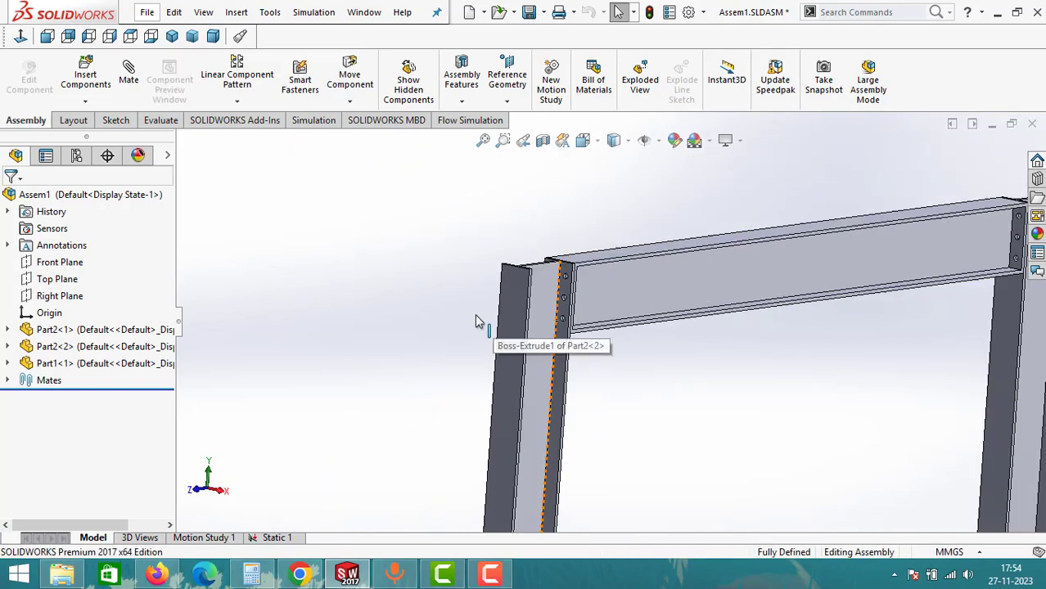
pyautogui.scroll(-2, 597, 286)
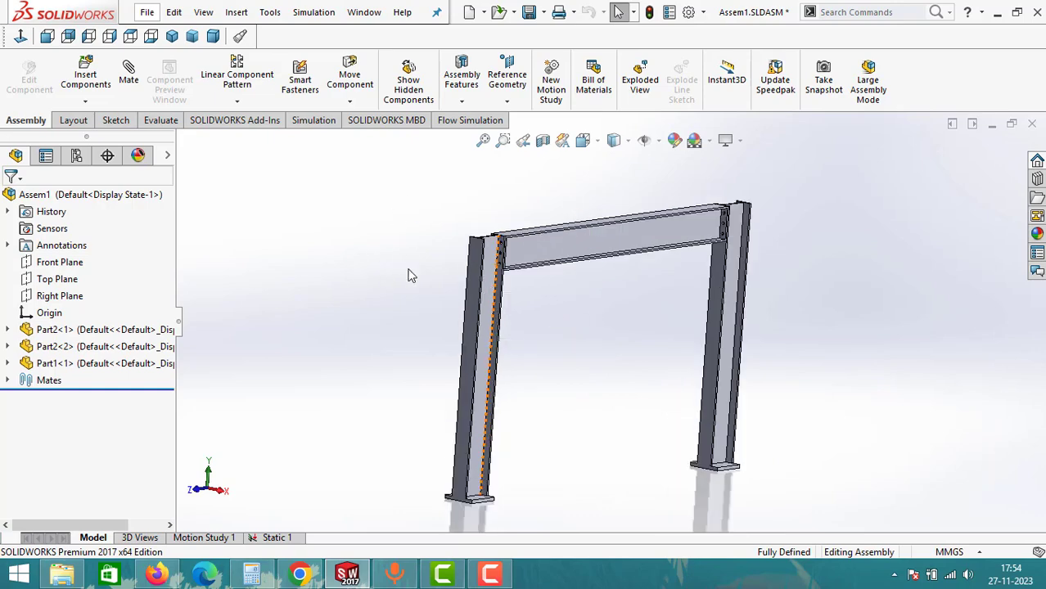
pyautogui.moveTo(411, 276); pyautogui.dragTo(388, 304, button='middle')
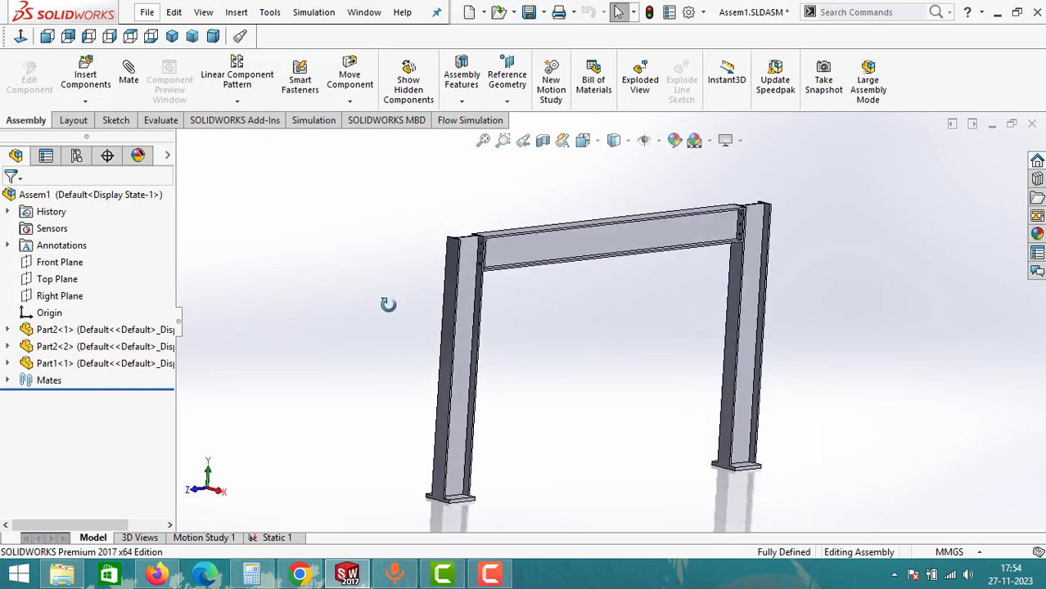
pyautogui.click(320, 121)
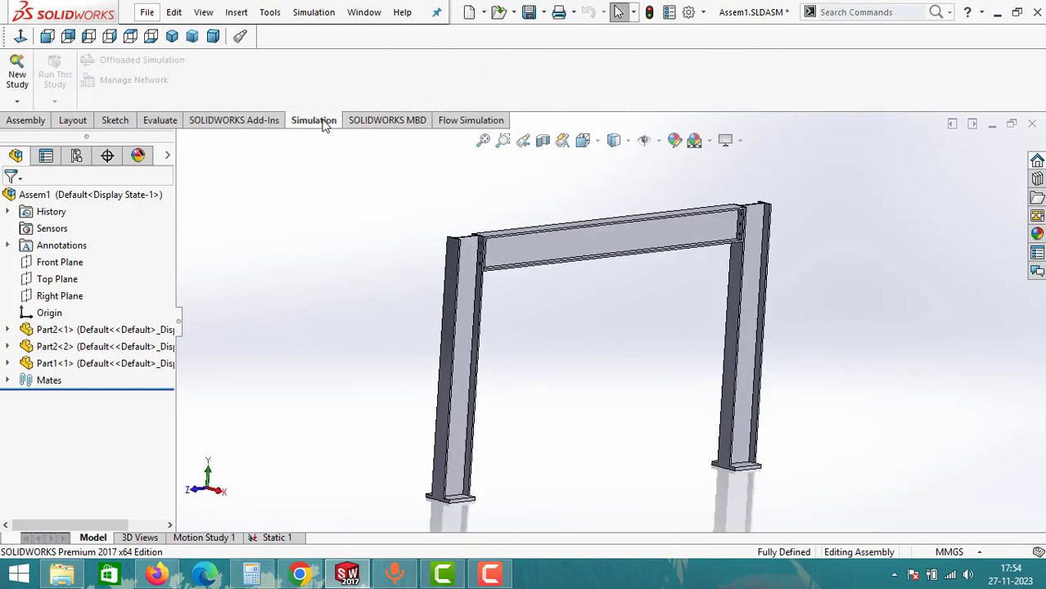
pyautogui.click(17, 78)
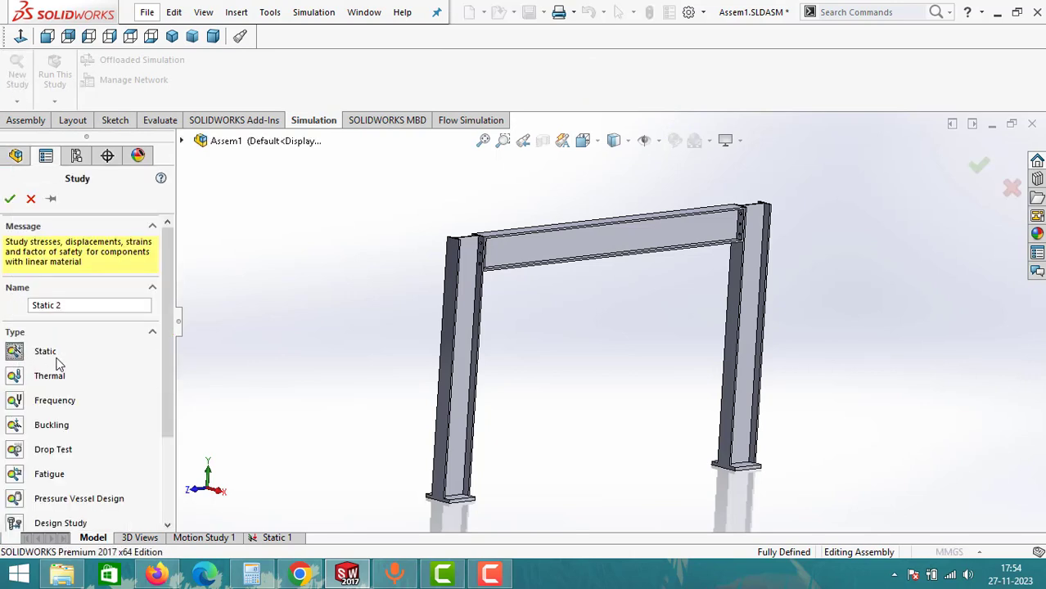
# Create Static 2 and apply AISI 1020 steel from the material library to the frame.
pyautogui.click(10, 200)
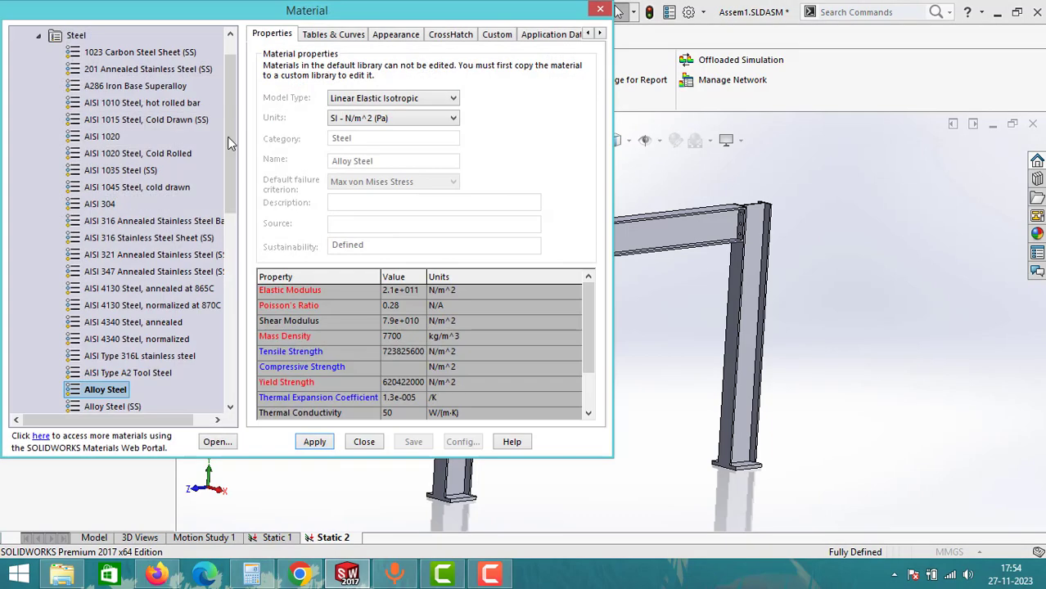
pyautogui.click(104, 137)
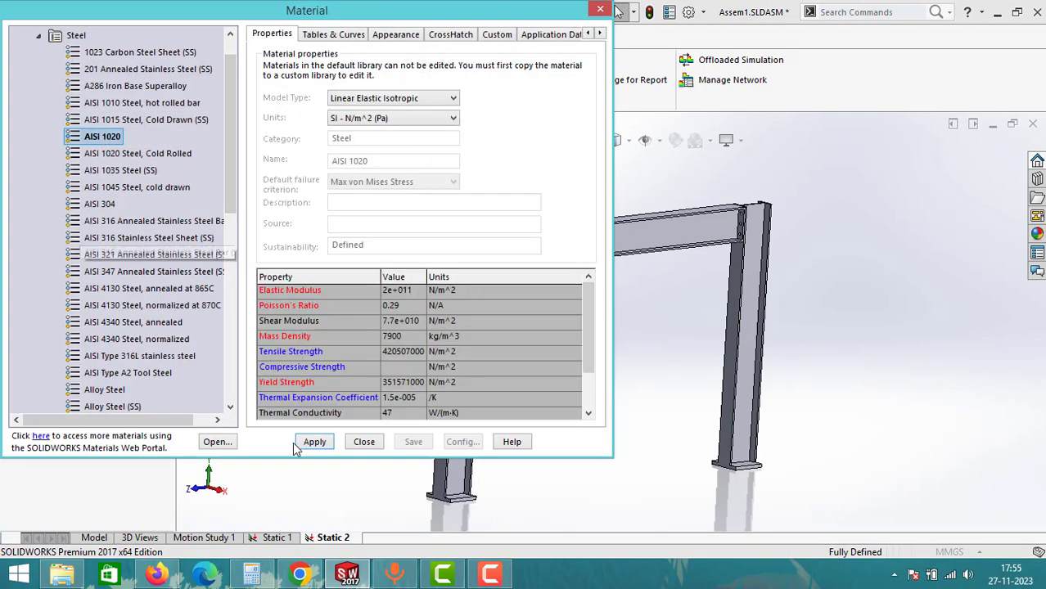
pyautogui.click(314, 442)
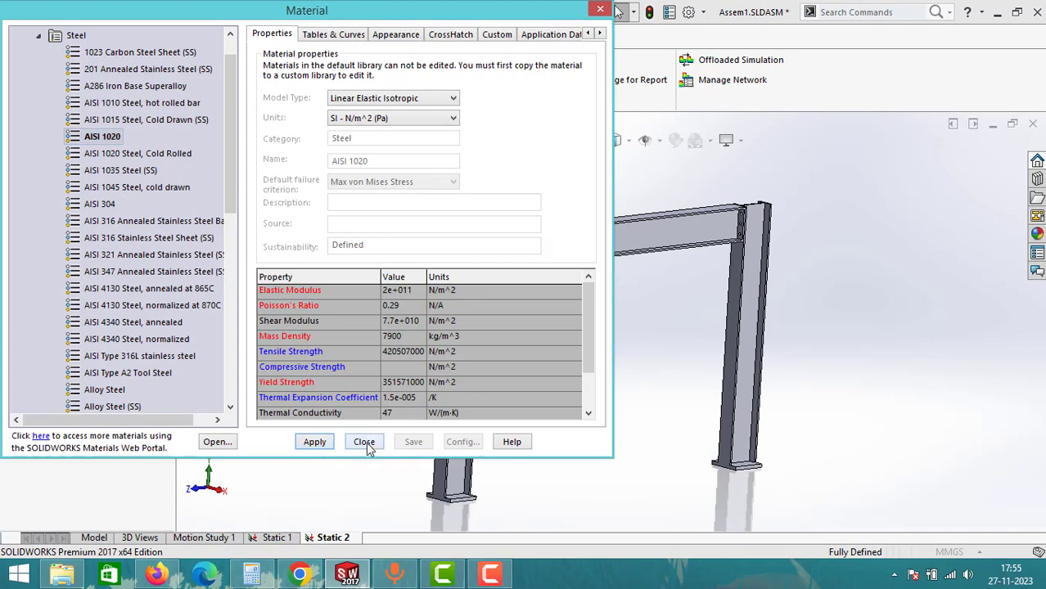
pyautogui.click(364, 443)
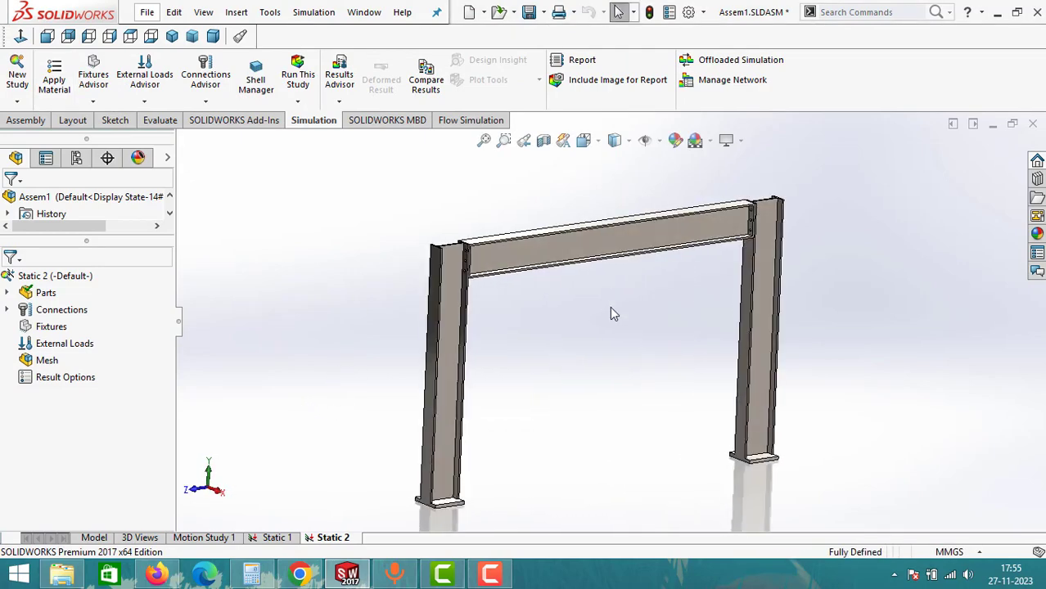
# Fix the bottom face of the left column's base plate with a Fixed Geometry fixture.
pyautogui.moveTo(586, 352); pyautogui.dragTo(581, 330, button='middle')
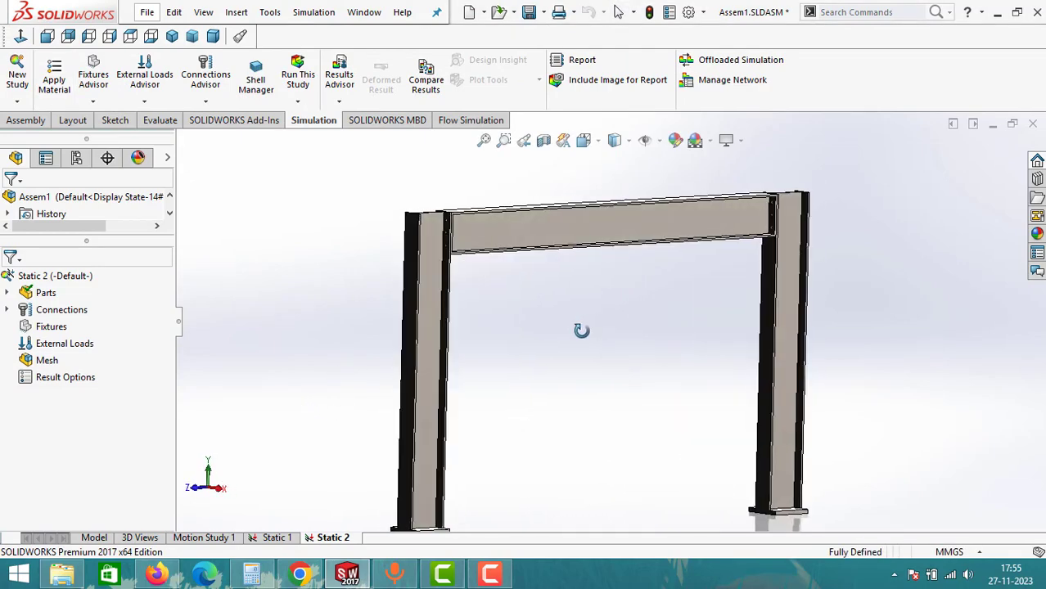
pyautogui.scroll(1, 573, 336)
pyautogui.rightClick(51, 331)
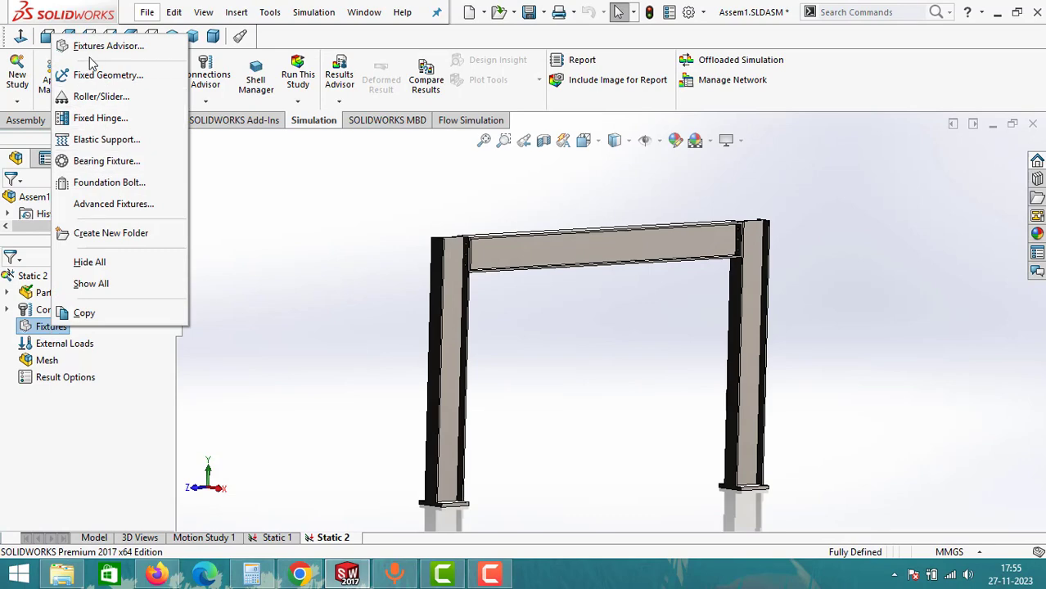
pyautogui.press('Escape')
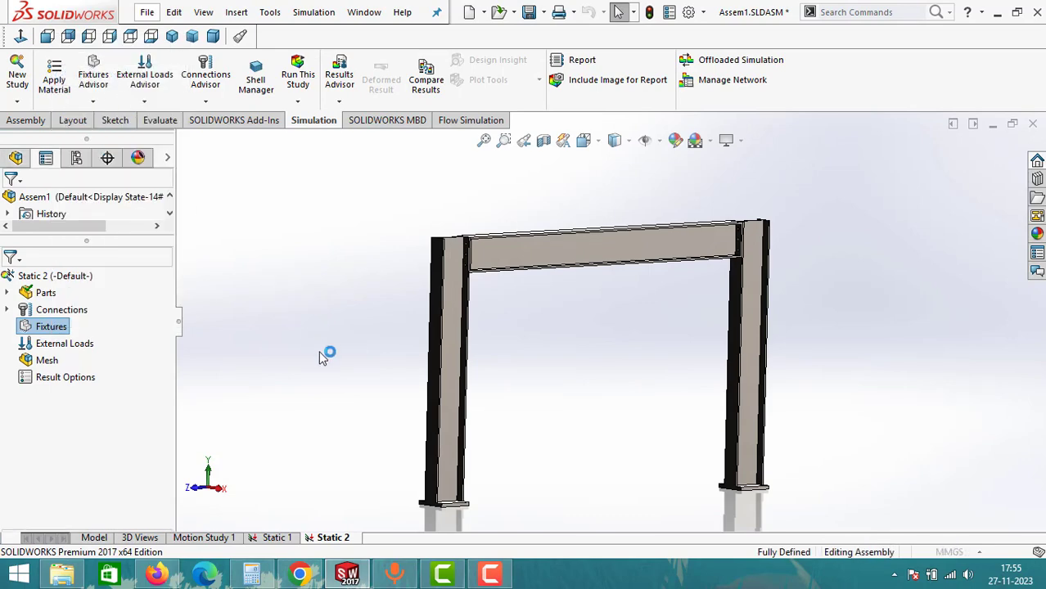
pyautogui.click(426, 445)
pyautogui.click(425, 446)
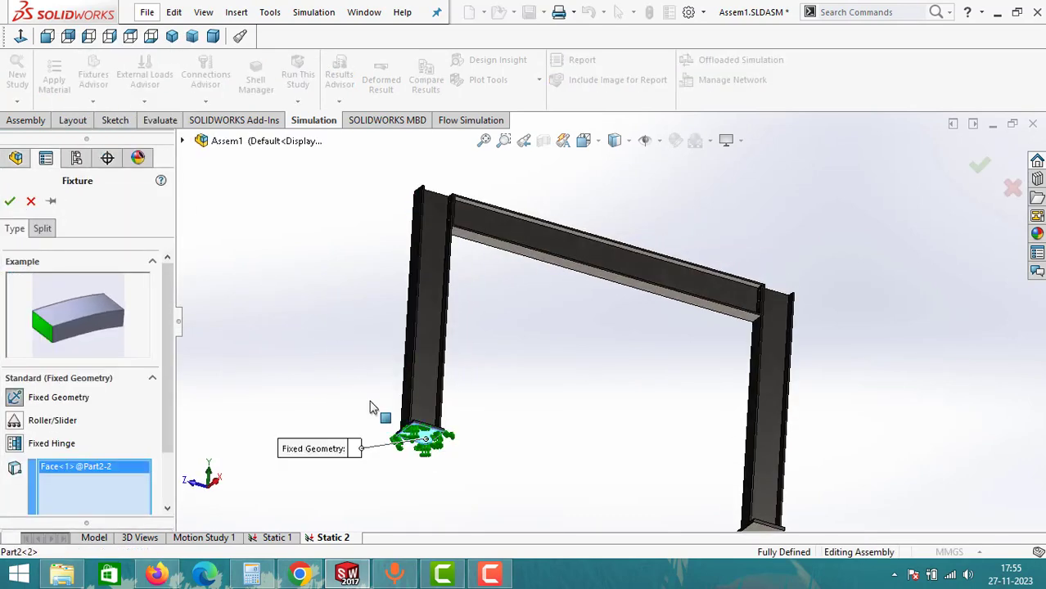
pyautogui.click(10, 200)
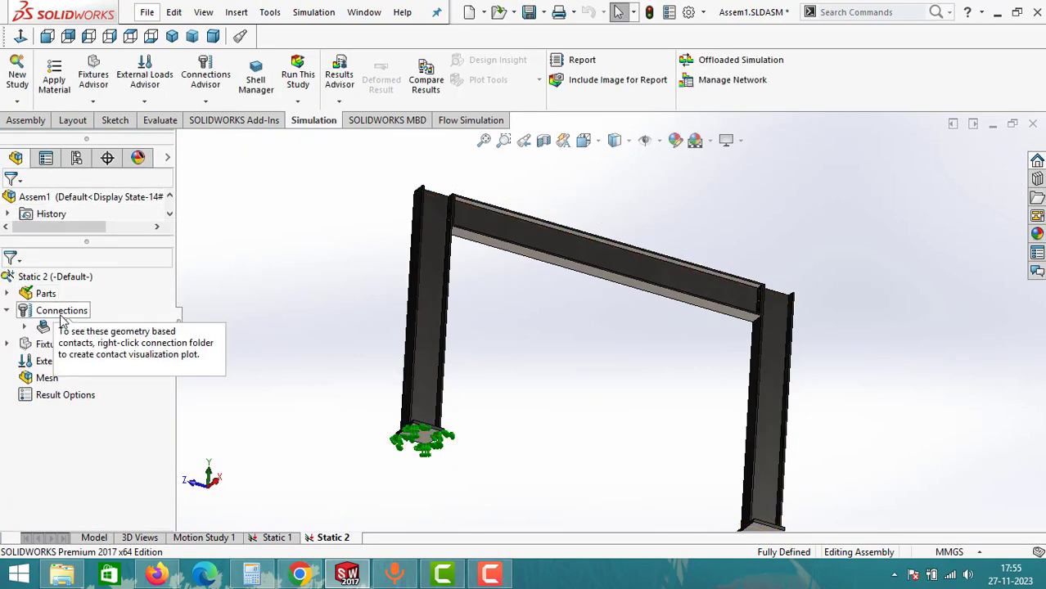
# Add a second Fixed Geometry fixture on the bottom face of the right column's base plate.
pyautogui.rightClick(62, 310)
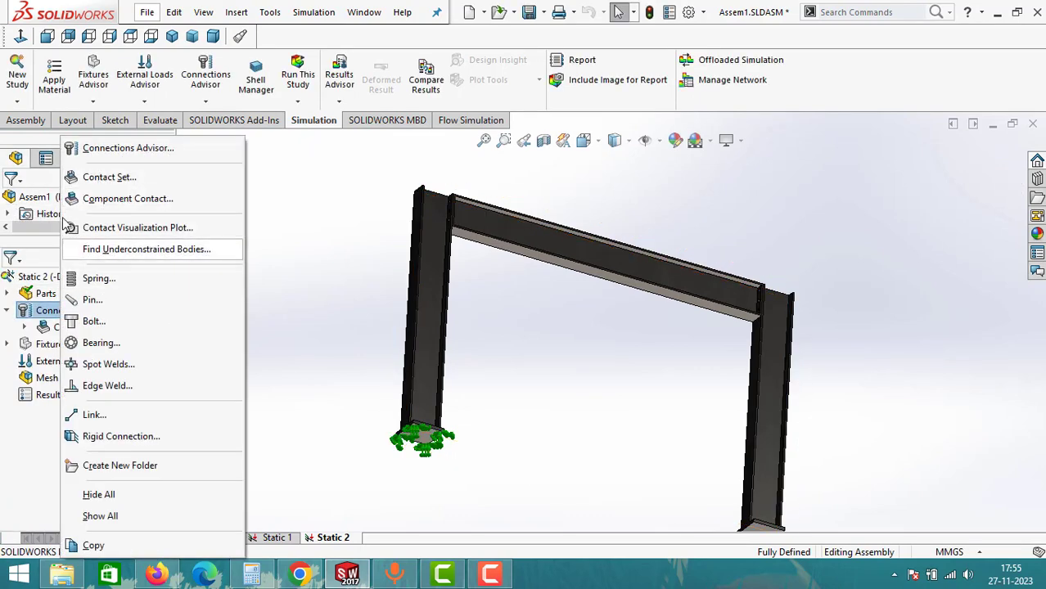
pyautogui.click(49, 329)
pyautogui.rightClick(45, 346)
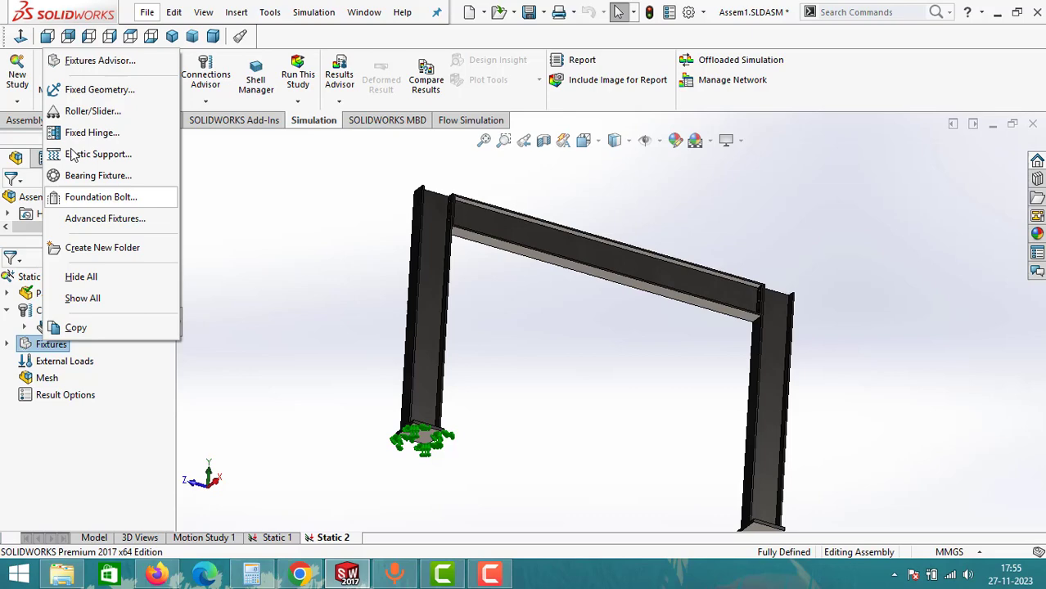
pyautogui.click(77, 87)
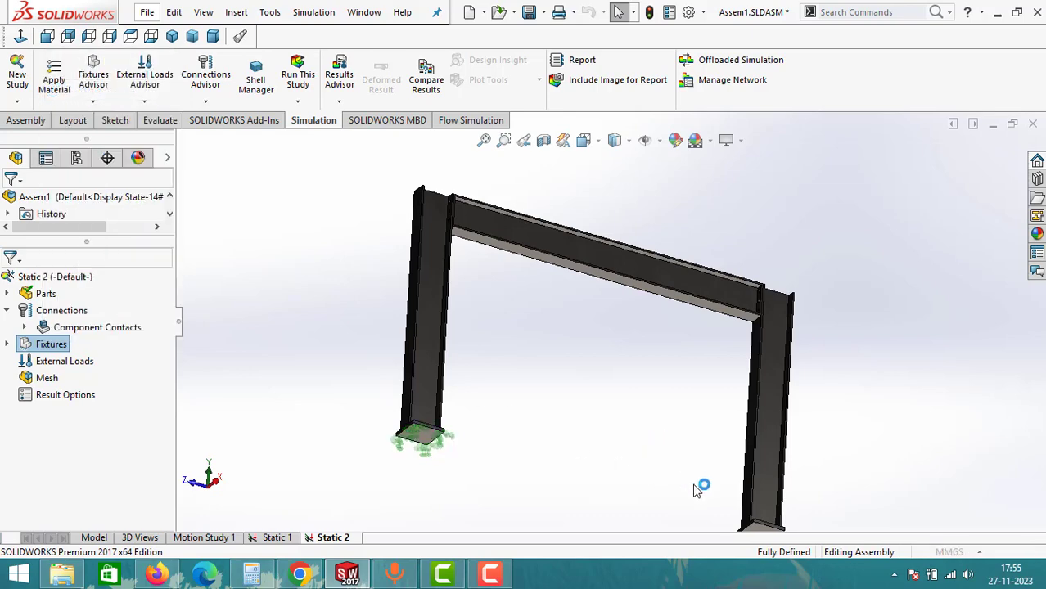
pyautogui.click(741, 501)
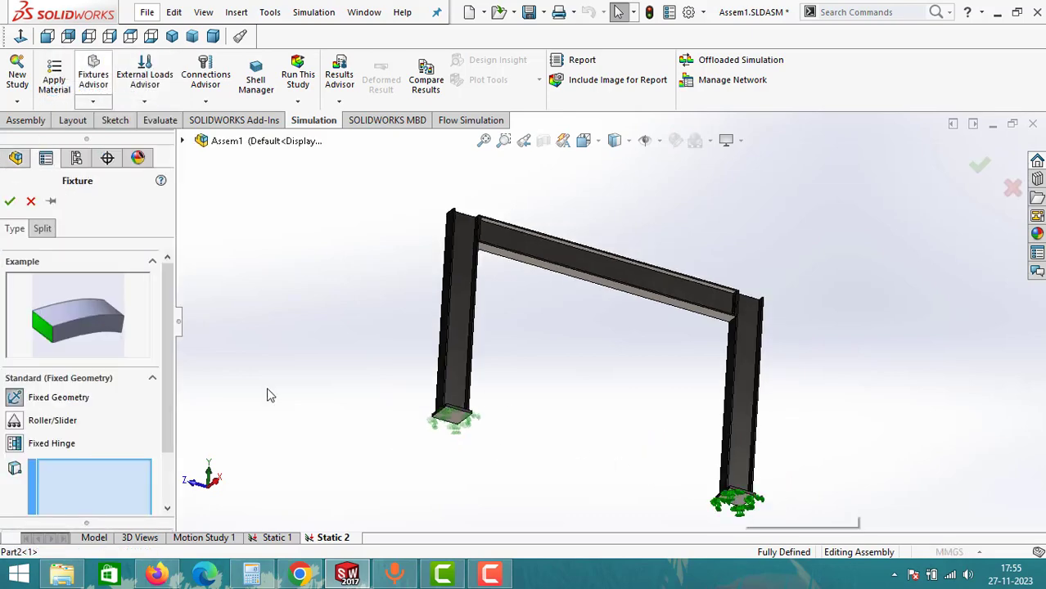
pyautogui.click(10, 201)
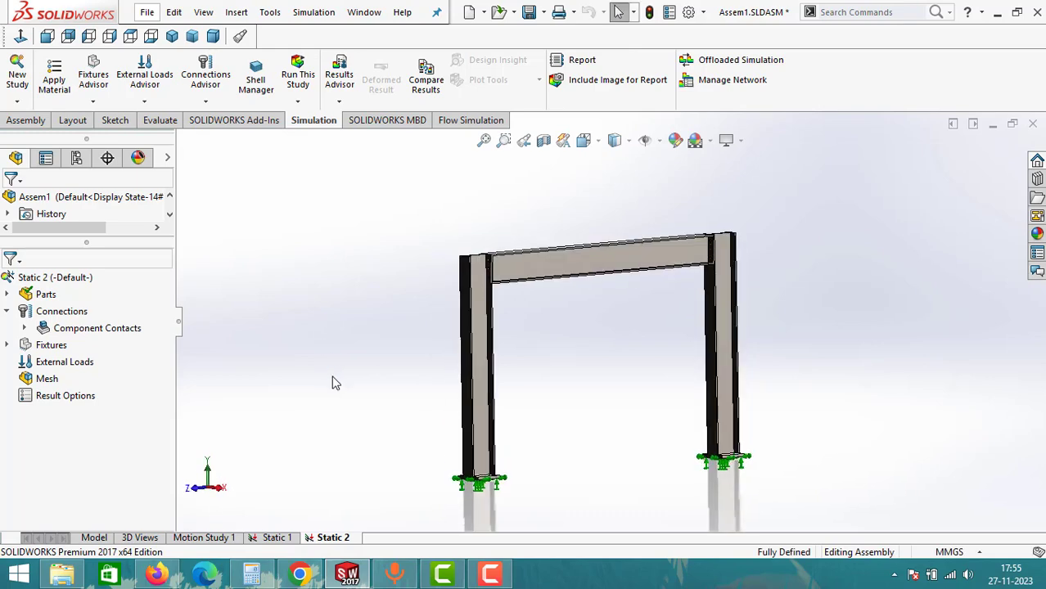
# Apply a 1000 N force normal to the horizontal beam's top face.
pyautogui.rightClick(62, 362)
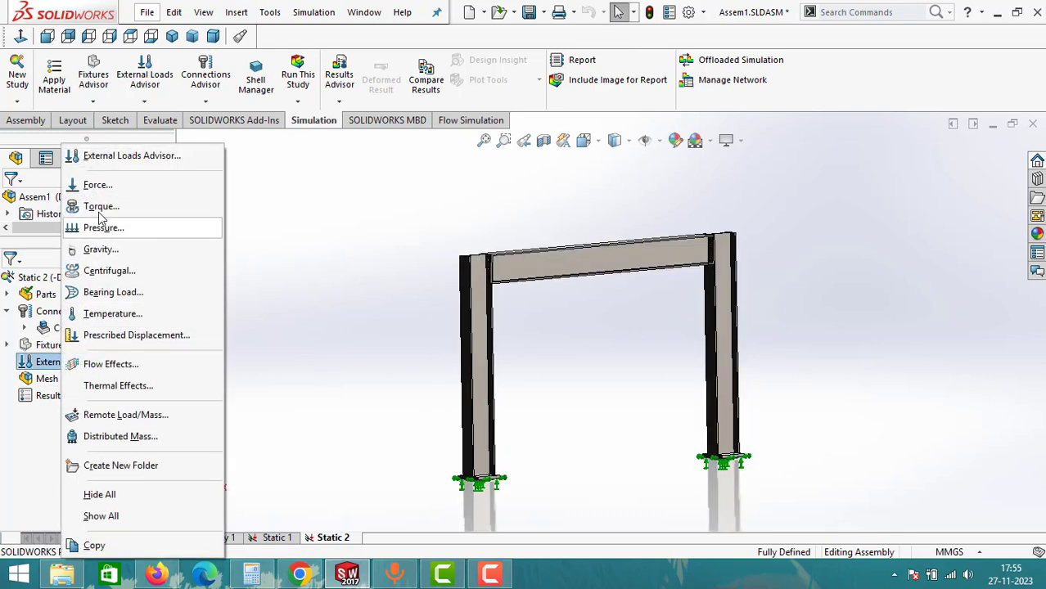
pyautogui.click(98, 186)
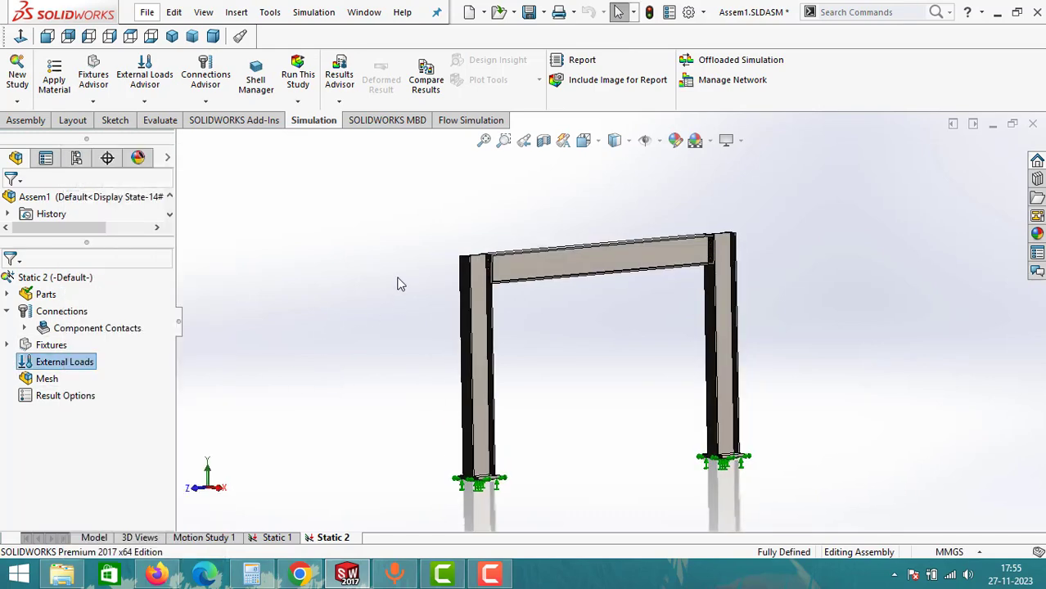
pyautogui.click(557, 274)
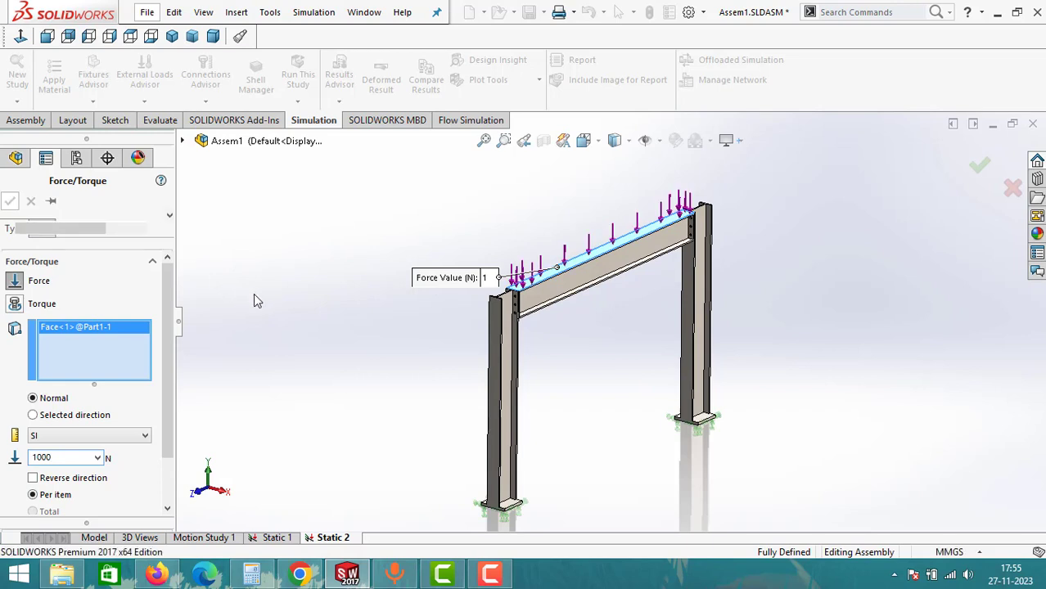
pyautogui.press('Return')
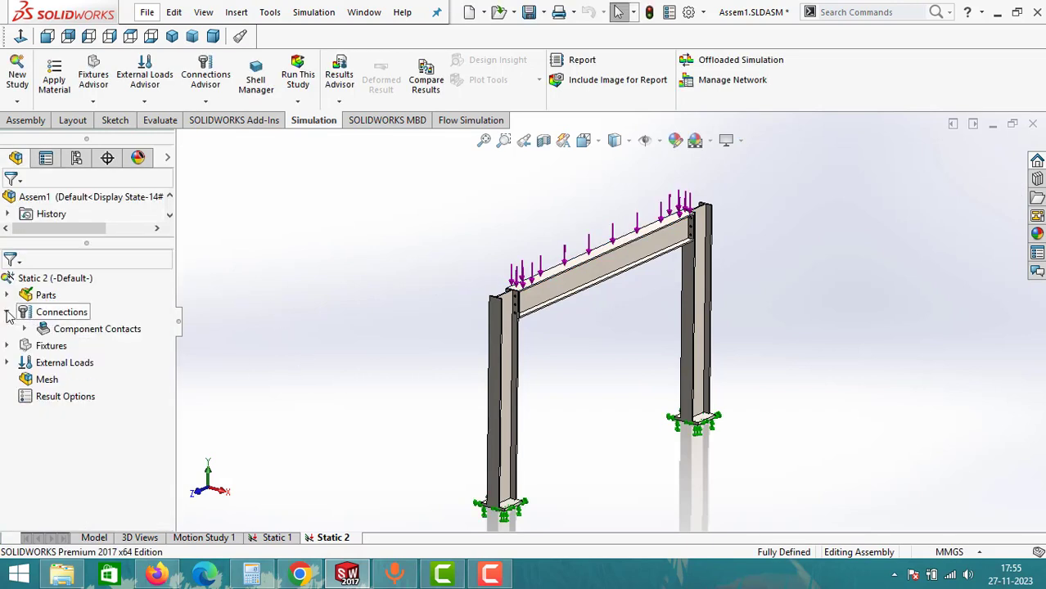
# Define a bolt connector between the matching hole edges on the left column and beam.
pyautogui.rightClick(60, 312)
pyautogui.click(85, 323)
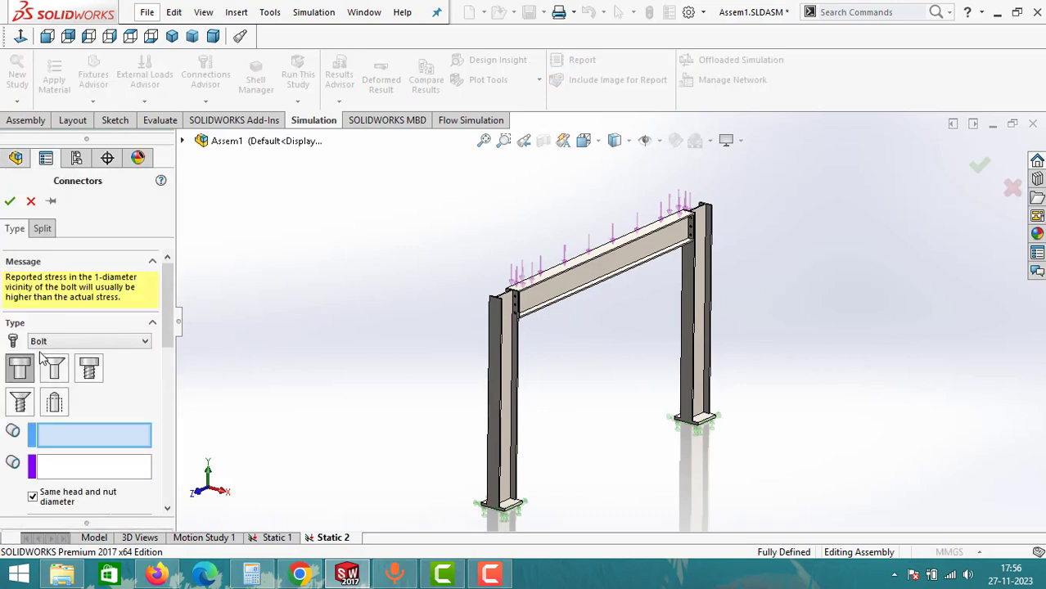
pyautogui.click(41, 343)
pyautogui.click(38, 354)
pyautogui.scroll(-5, 536, 311)
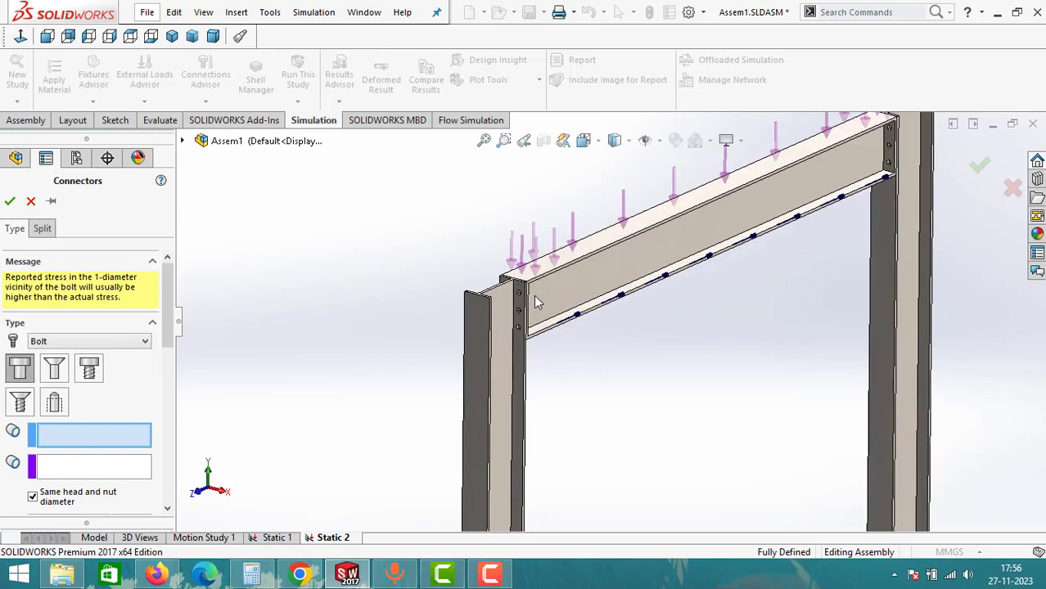
pyautogui.scroll(-4, 535, 301)
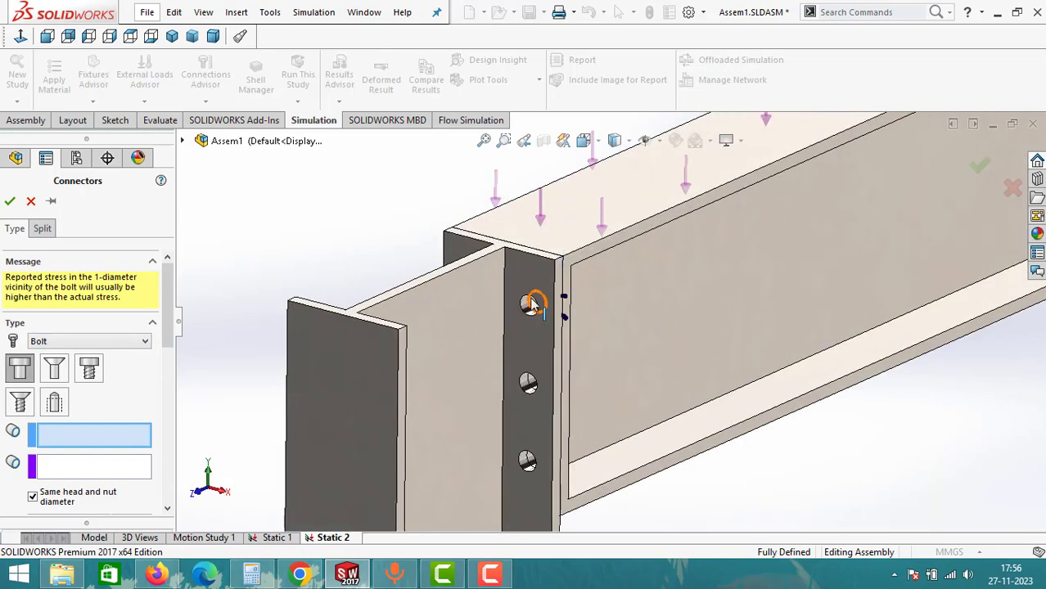
pyautogui.click(533, 304)
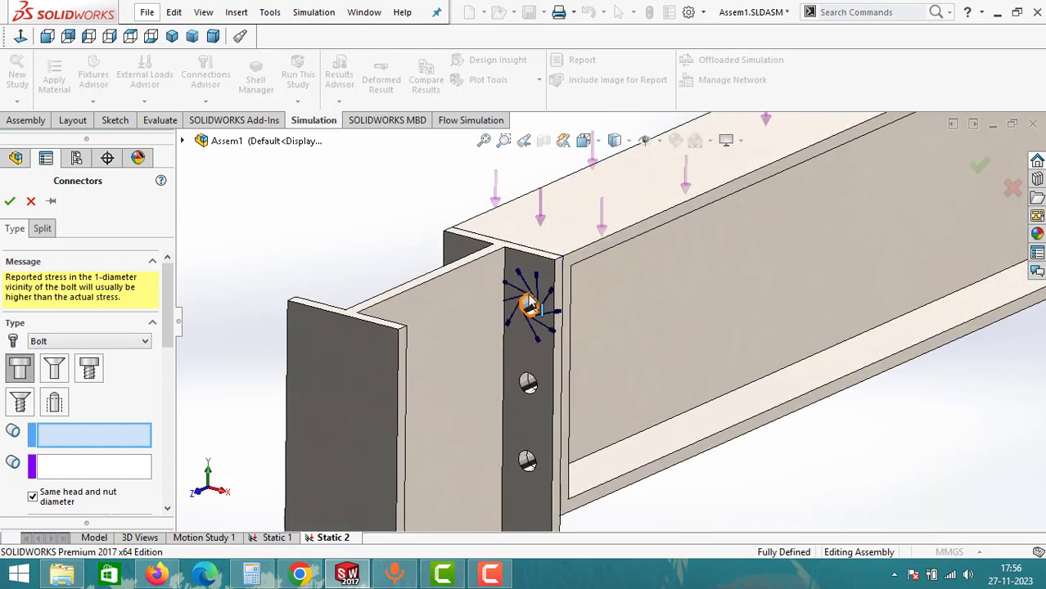
pyautogui.click(81, 472)
pyautogui.moveTo(453, 391); pyautogui.dragTo(432, 335, button='middle')
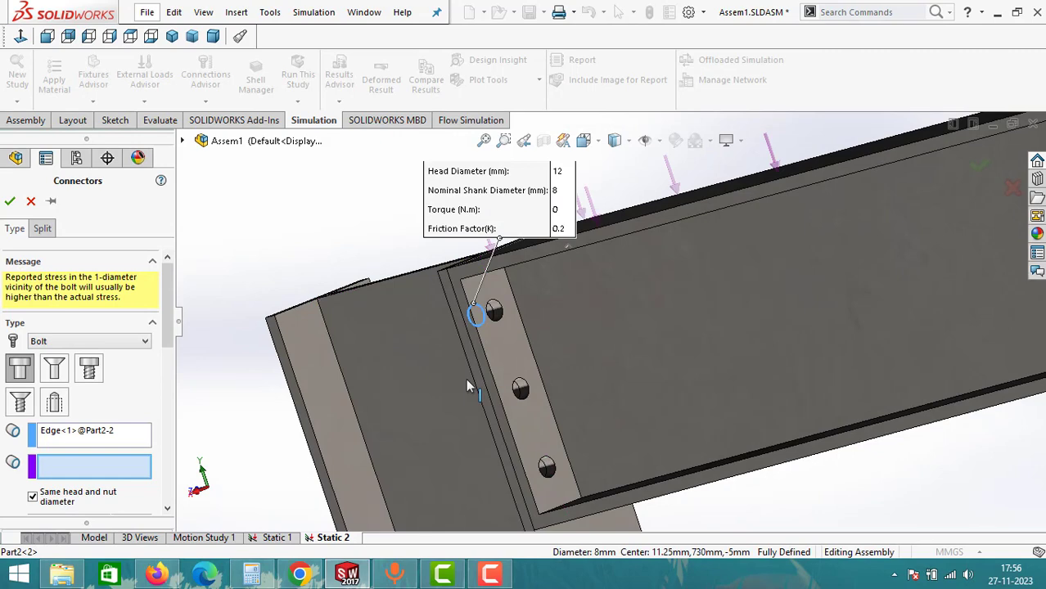
pyautogui.click(499, 310)
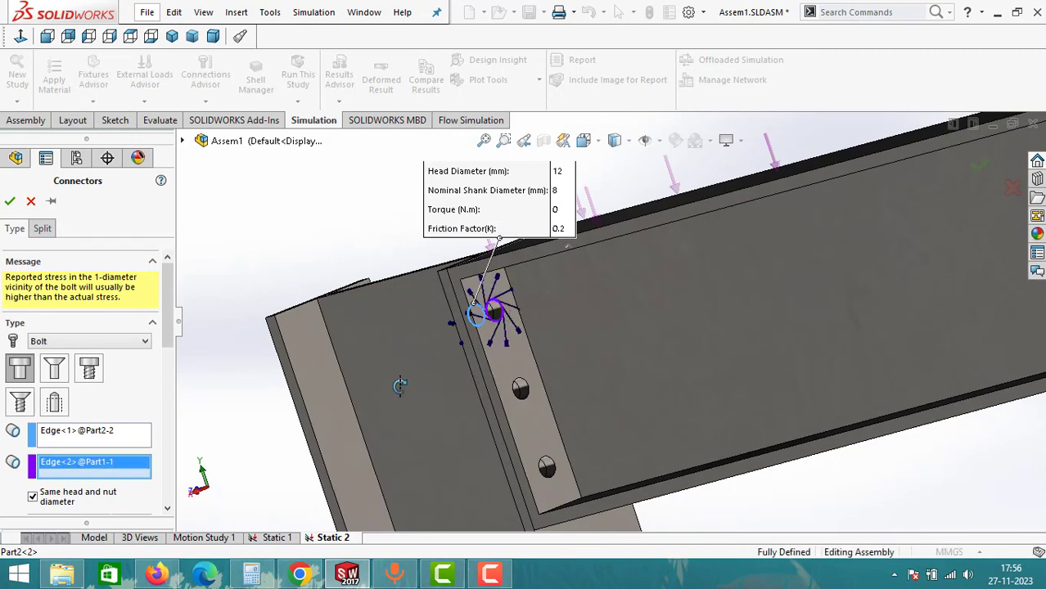
# Enable strength data, set the threads per mm, and confirm the 12 mm head, 8 mm shank bolt.
pyautogui.moveTo(400, 386); pyautogui.dragTo(498, 397, button='middle')
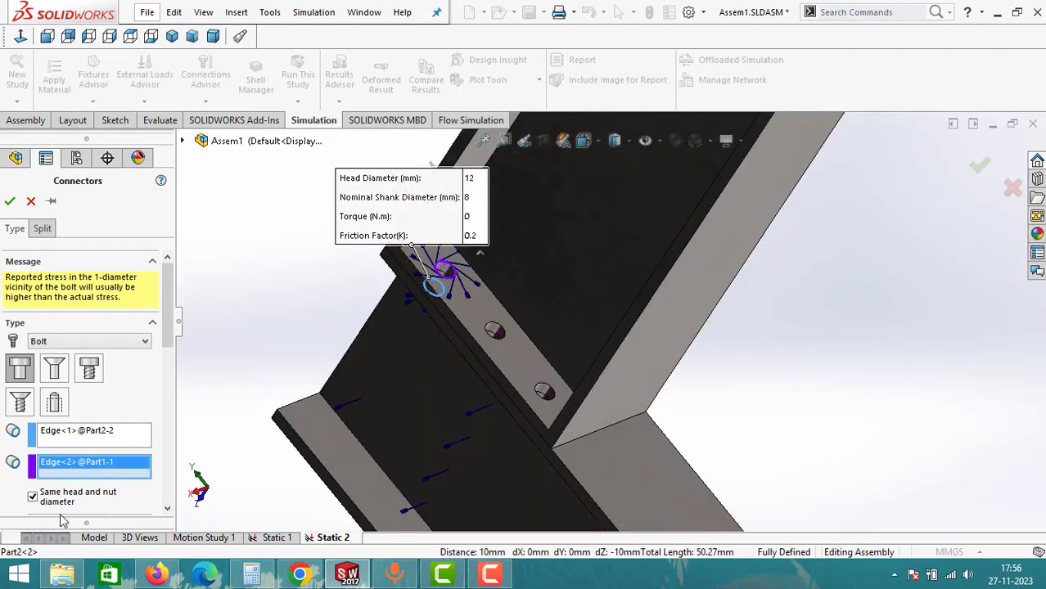
pyautogui.scroll(-5, 170, 369)
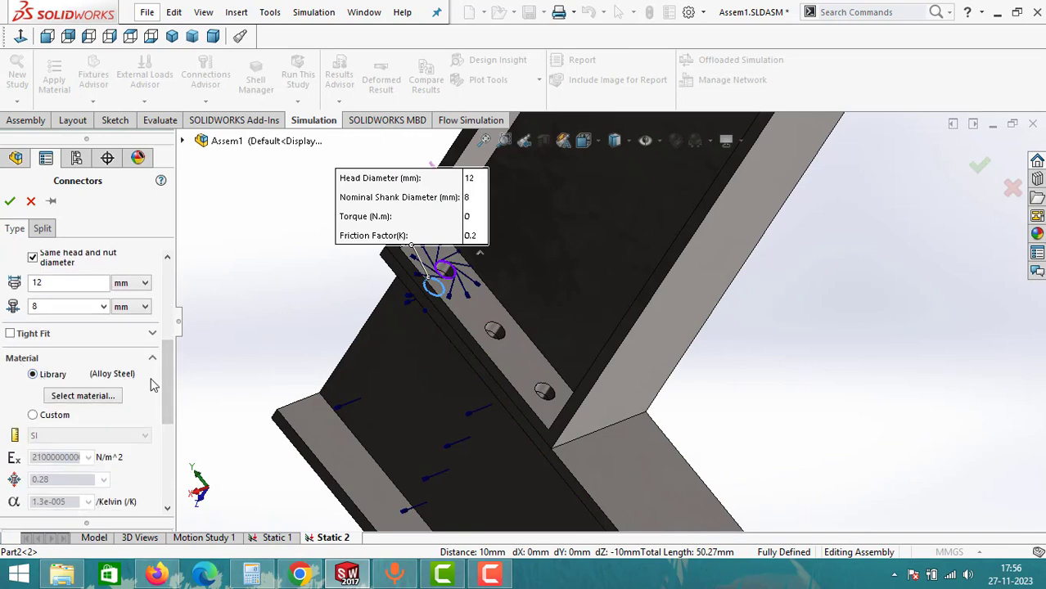
pyautogui.scroll(-4, 151, 385)
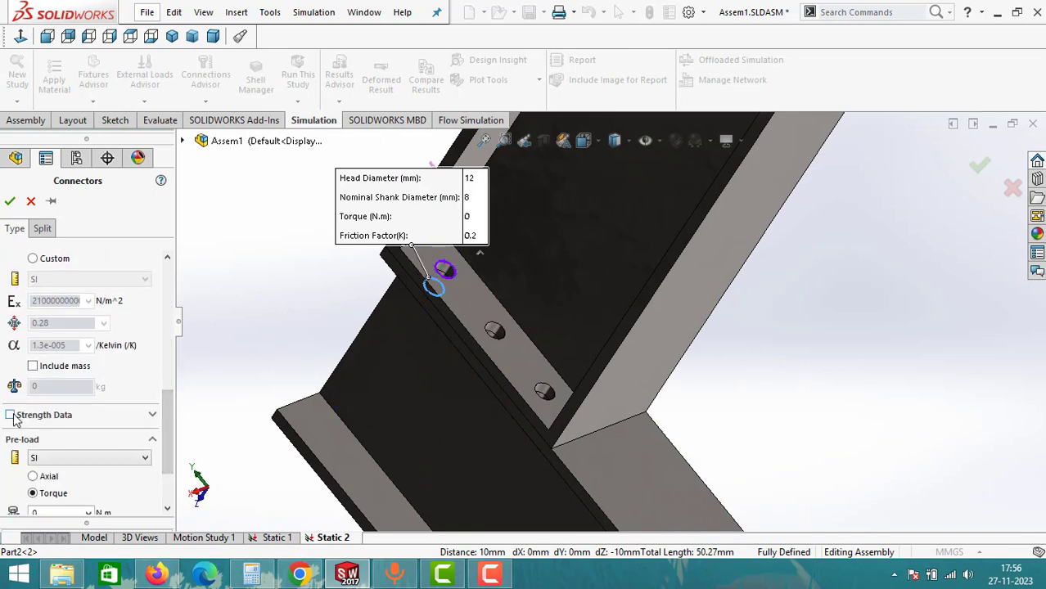
pyautogui.click(54, 423)
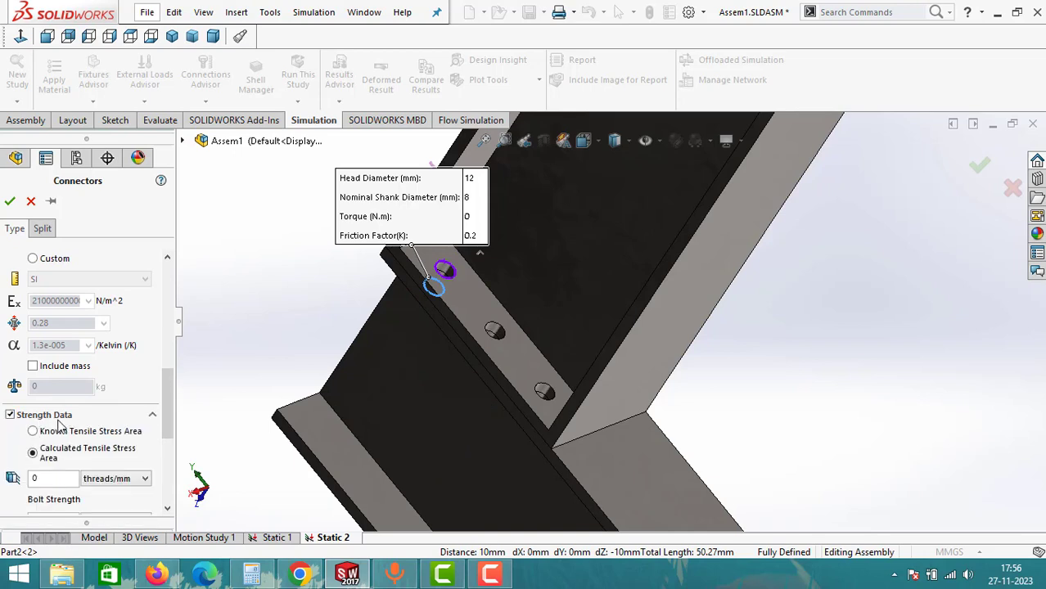
pyautogui.doubleClick(53, 479)
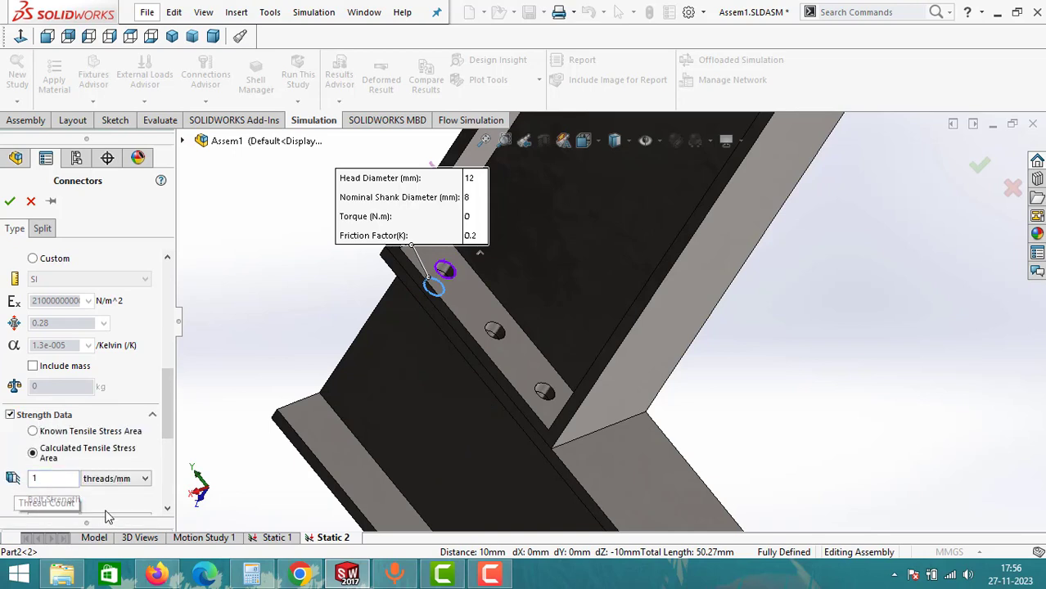
pyautogui.click(9, 204)
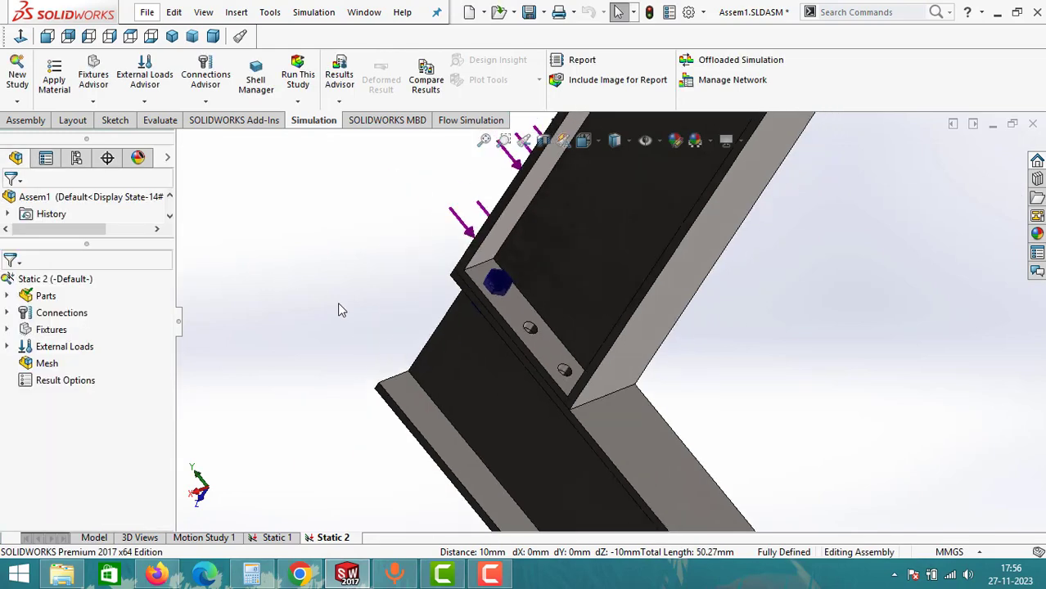
# Measure the spacing between the two bolt holes on the column.
pyautogui.moveTo(338, 304)
pyautogui.mouseDown(button='middle')
pyautogui.moveTo(355, 360)
pyautogui.moveTo(474, 386)
pyautogui.moveTo(635, 317)
pyautogui.moveTo(549, 404)
pyautogui.mouseUp(button='middle')
pyautogui.scroll(-8, 622, 320)
pyautogui.click(562, 377)
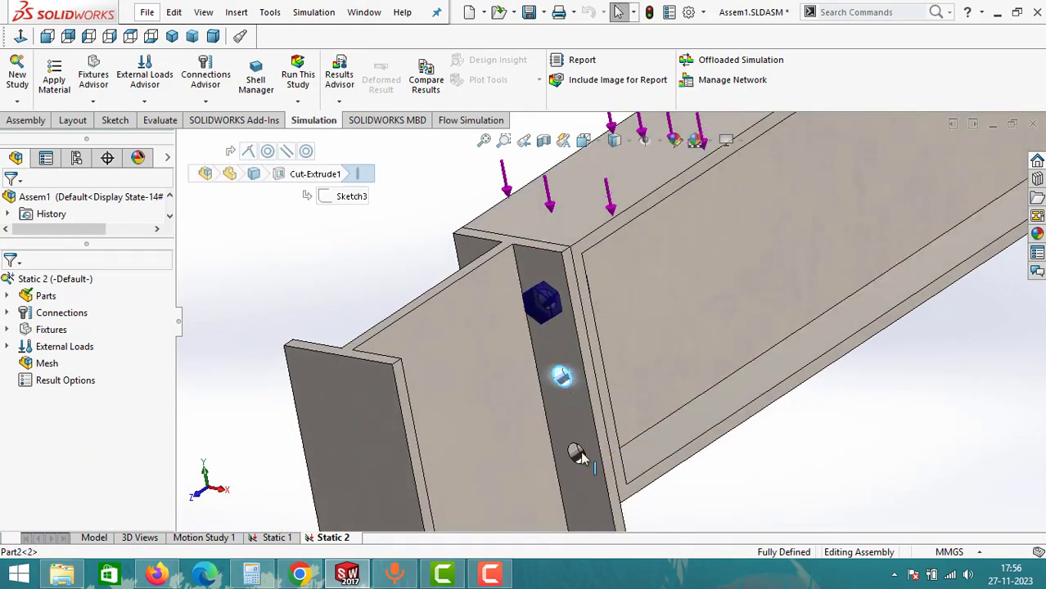
pyautogui.keyDown('ctrl'); pyautogui.click(579, 452); pyautogui.keyUp('ctrl')
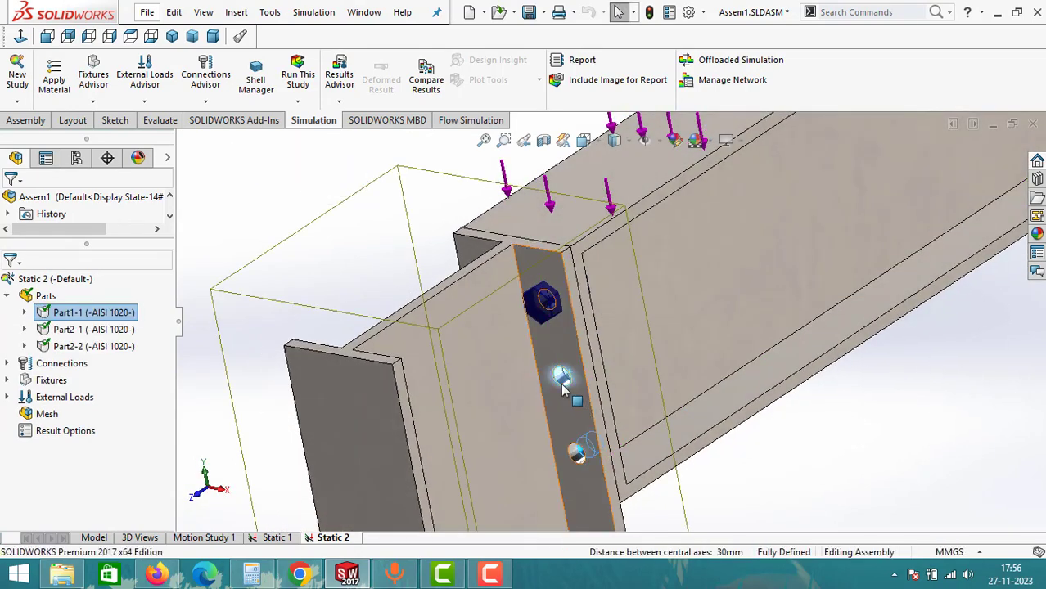
pyautogui.scroll(10, 562, 391)
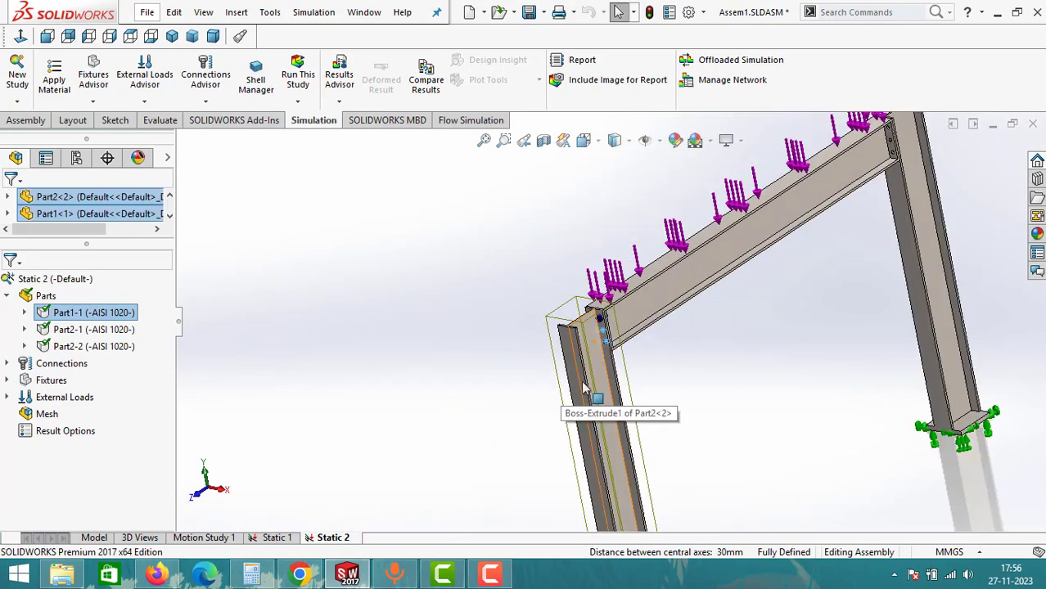
pyautogui.click(765, 339)
pyautogui.moveTo(765, 339); pyautogui.dragTo(427, 380, button='middle')
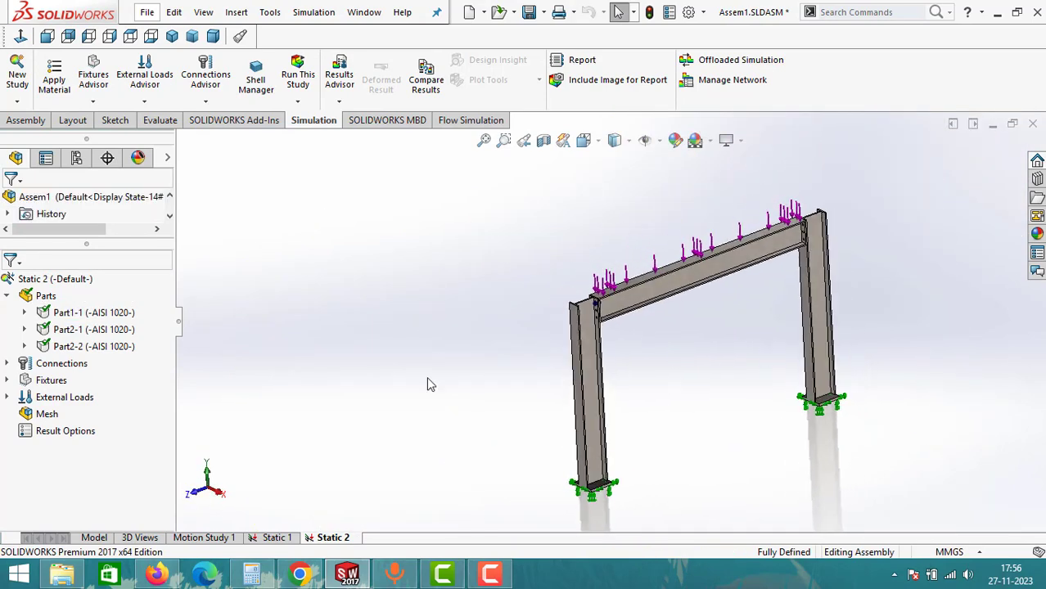
# Auto-find contact sets among the left column, top beam and right column, and accept them.
pyautogui.rightClick(67, 363)
pyautogui.click(104, 179)
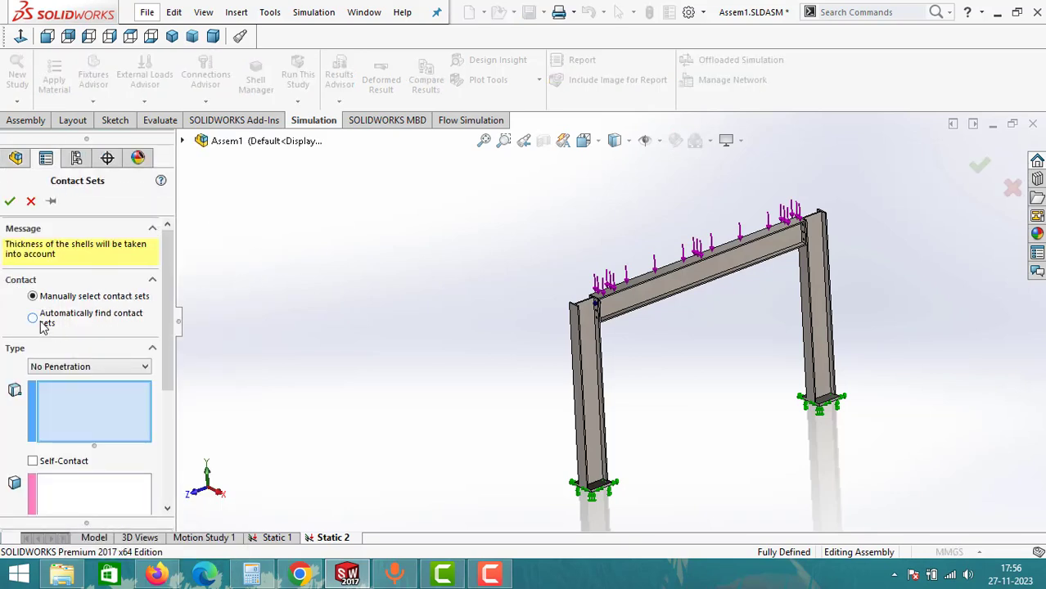
pyautogui.click(33, 318)
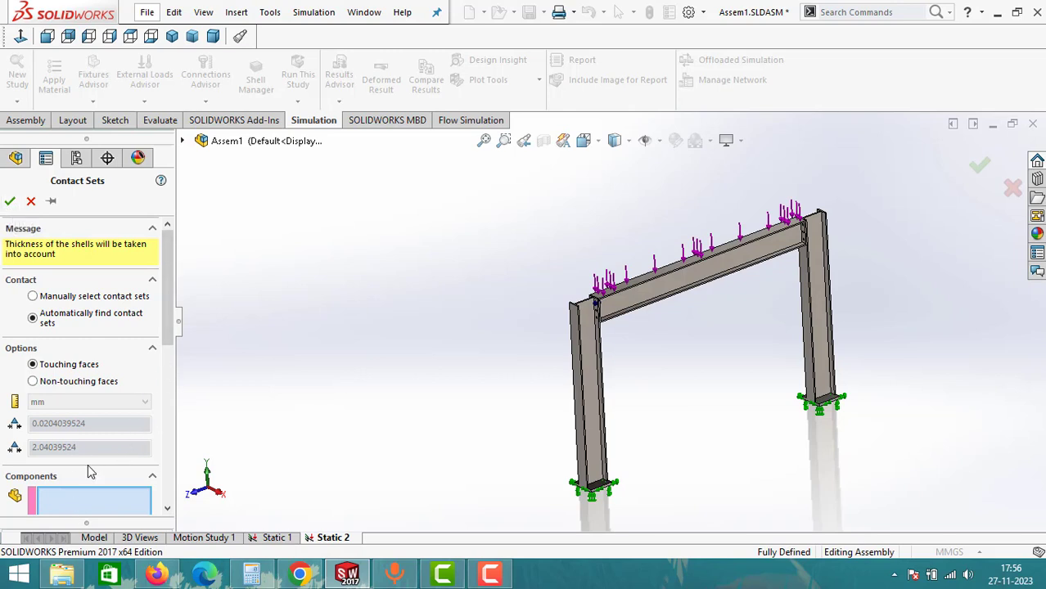
pyautogui.scroll(-3, 90, 472)
pyautogui.click(610, 321)
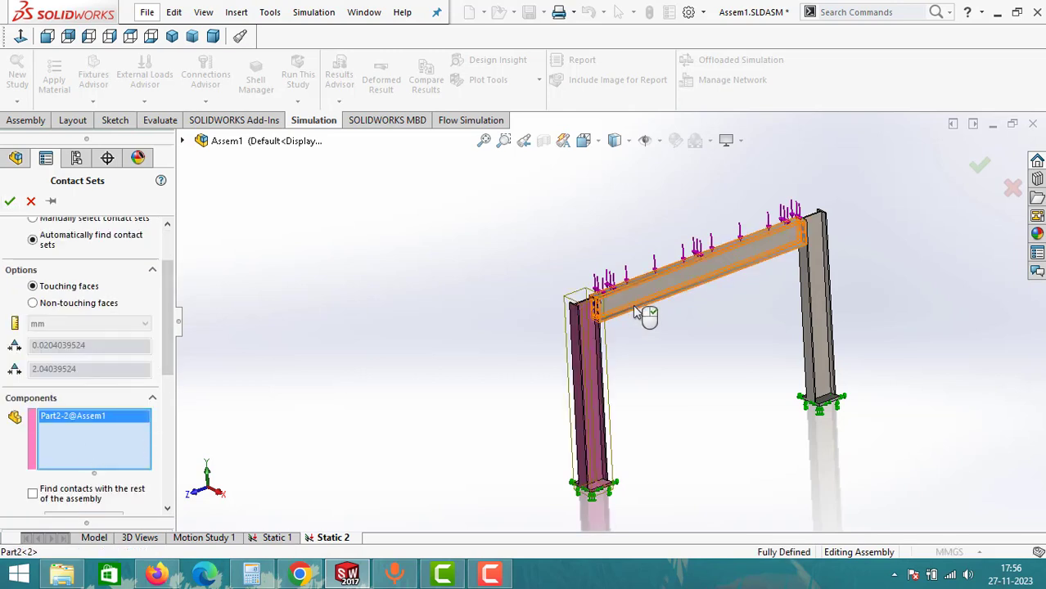
pyautogui.click(637, 313)
pyautogui.click(815, 296)
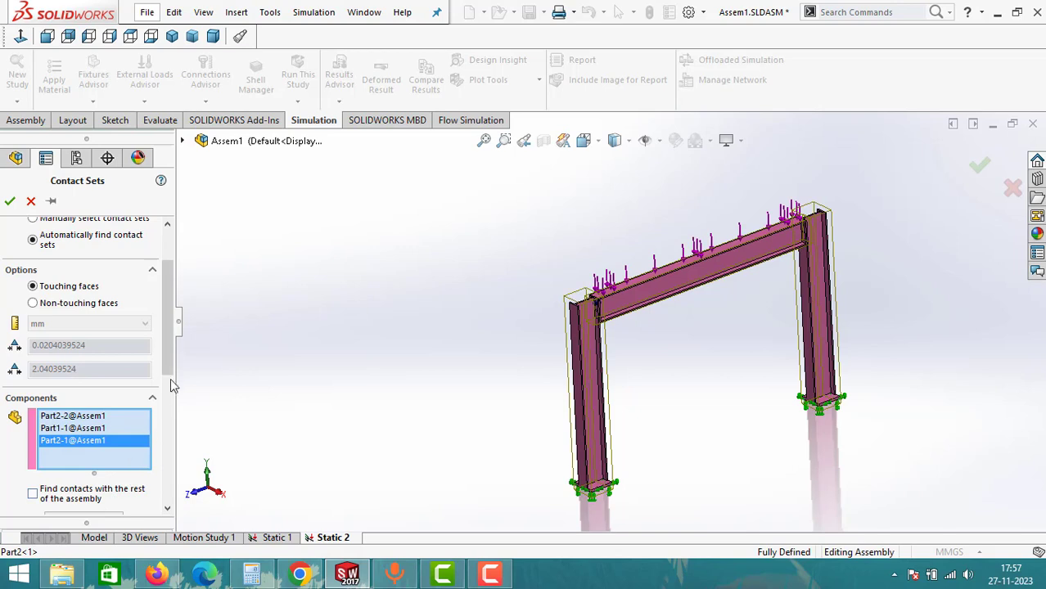
pyautogui.scroll(-3, 171, 385)
pyautogui.click(114, 412)
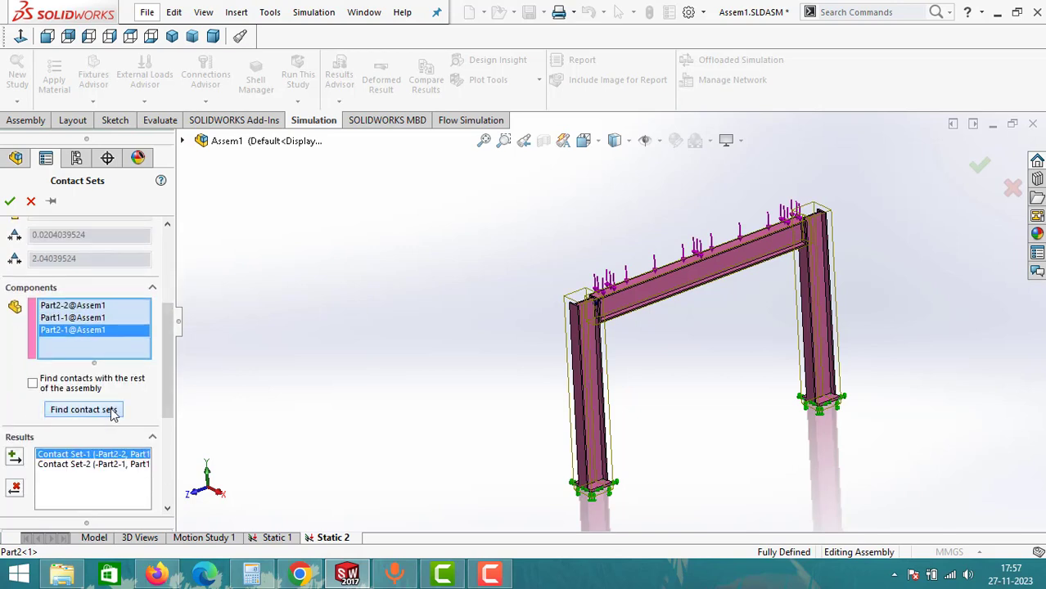
pyautogui.click(9, 203)
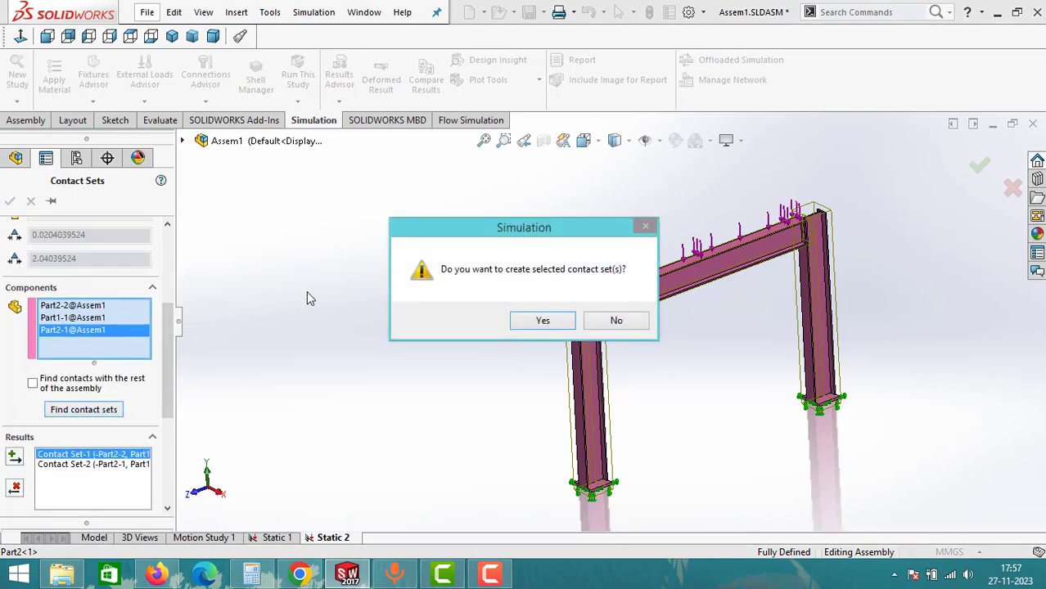
pyautogui.click(543, 321)
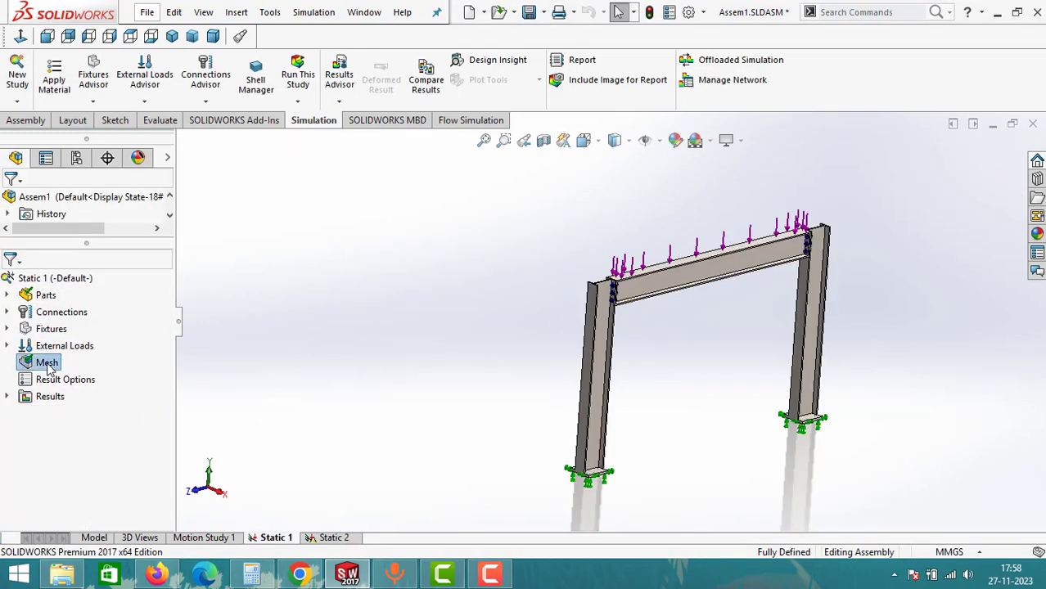
# Remesh the frame in Static 1 with a solid mesh, accepting deletion of old results.
pyautogui.rightClick(42, 363)
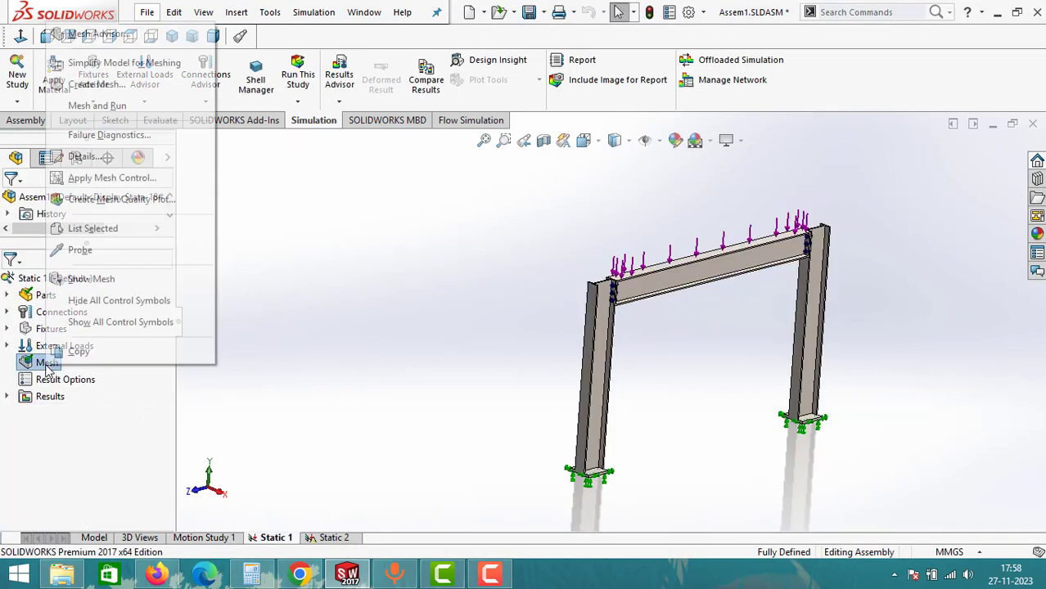
pyautogui.click(96, 84)
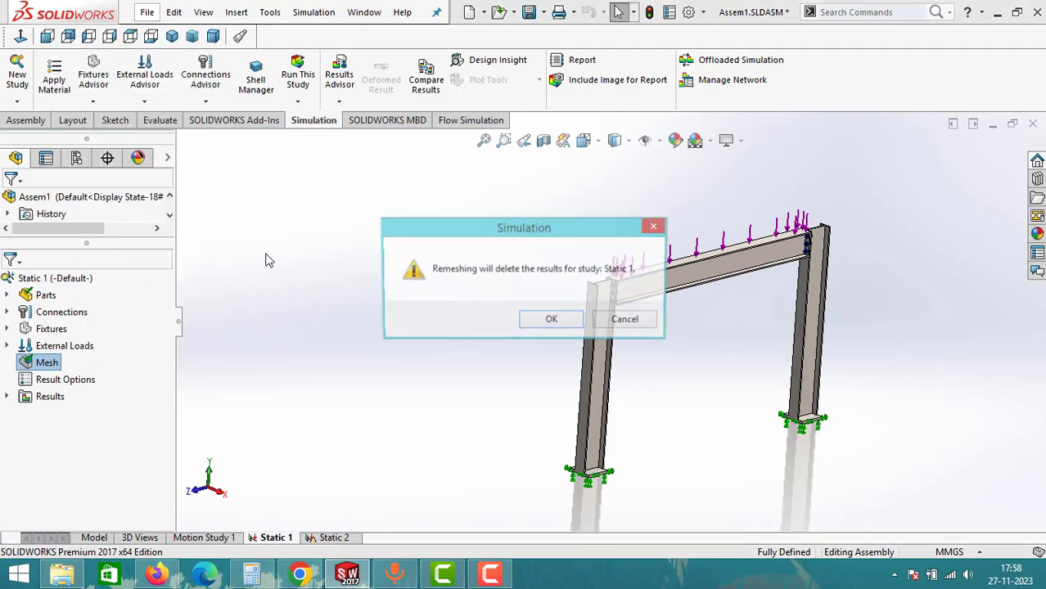
pyautogui.click(540, 323)
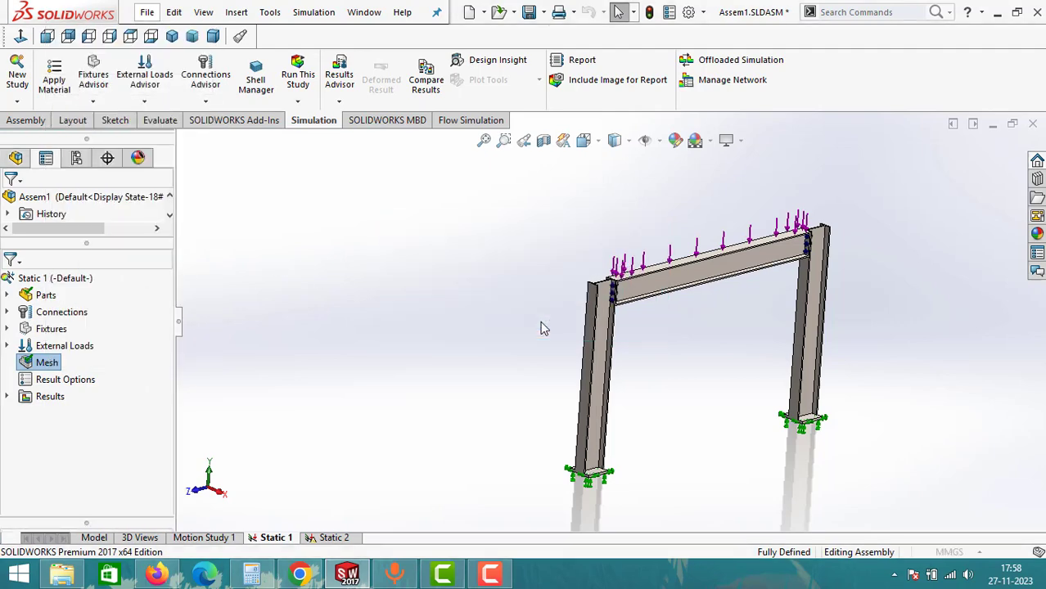
pyautogui.click(11, 202)
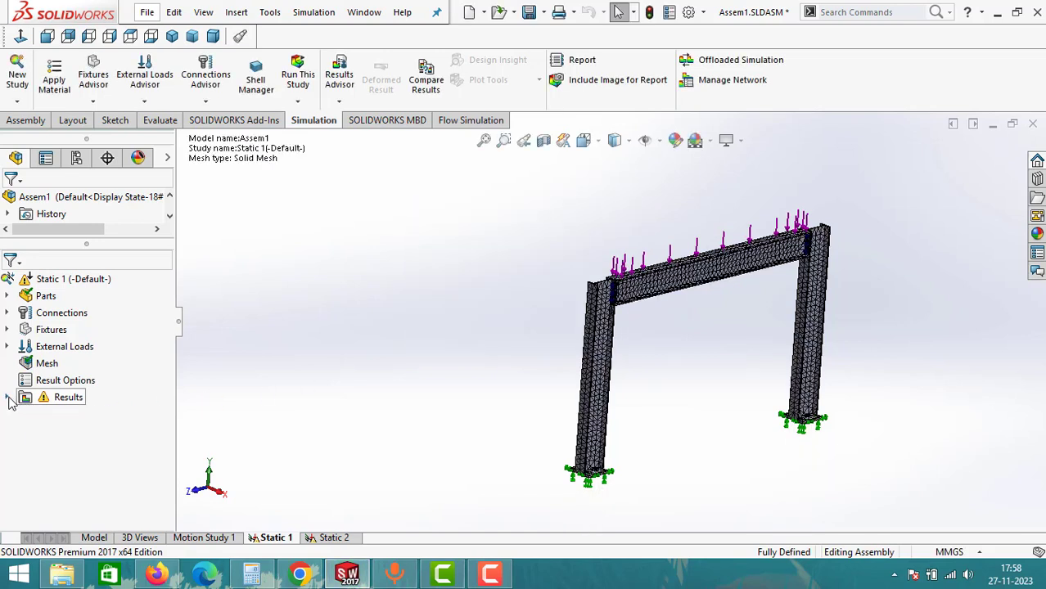
# Run Static 1 past the warning and fit the deformed frame's von Mises plot to the view.
pyautogui.click(300, 78)
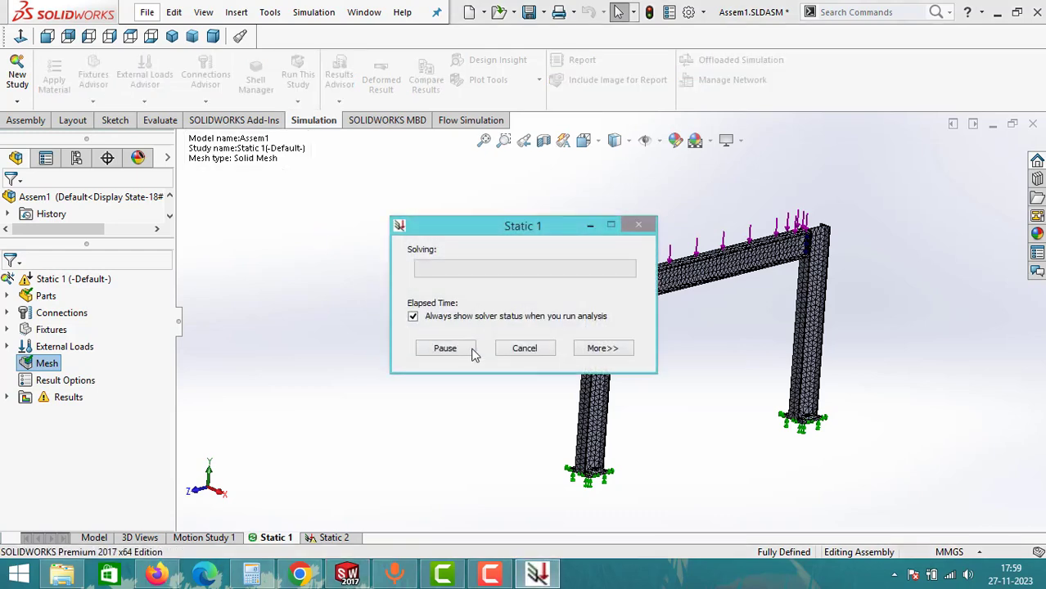
pyautogui.click(567, 338)
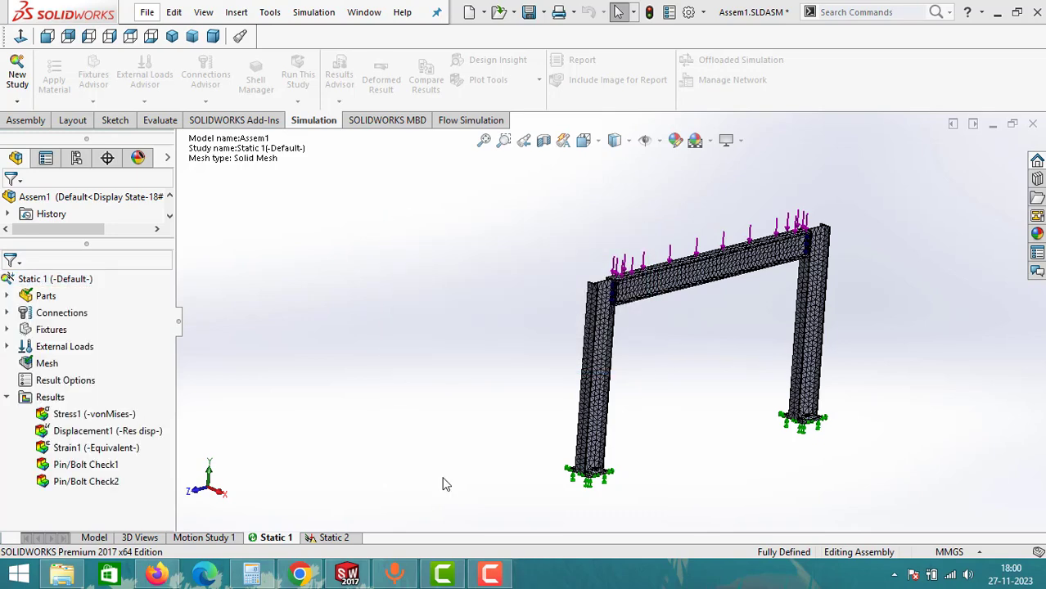
pyautogui.press('f')
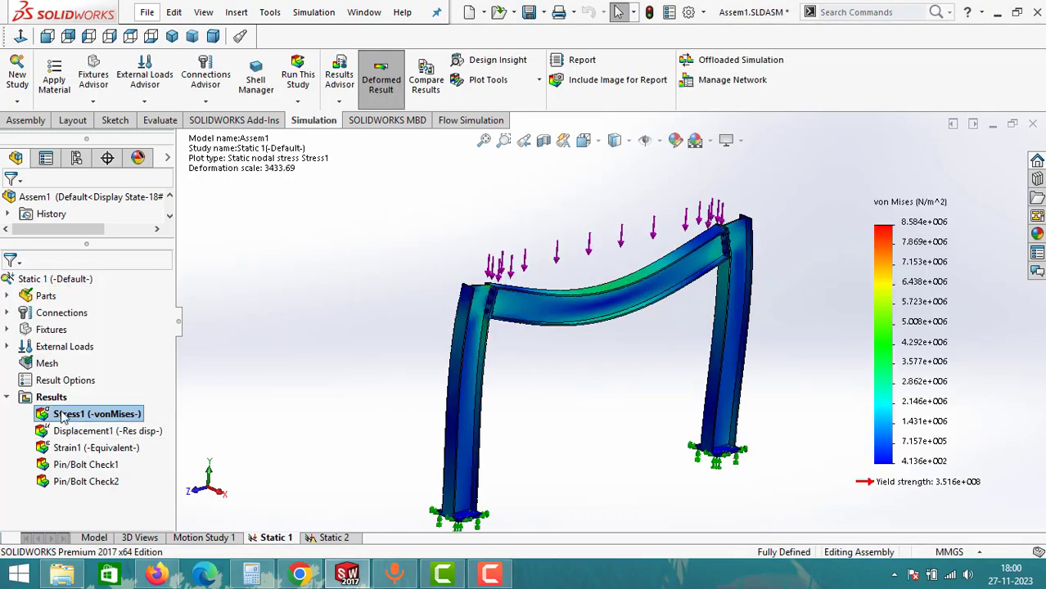
# List connector forces for the Counterbore with Nut bolts, widening the table to show full names.
pyautogui.rightClick(52, 399)
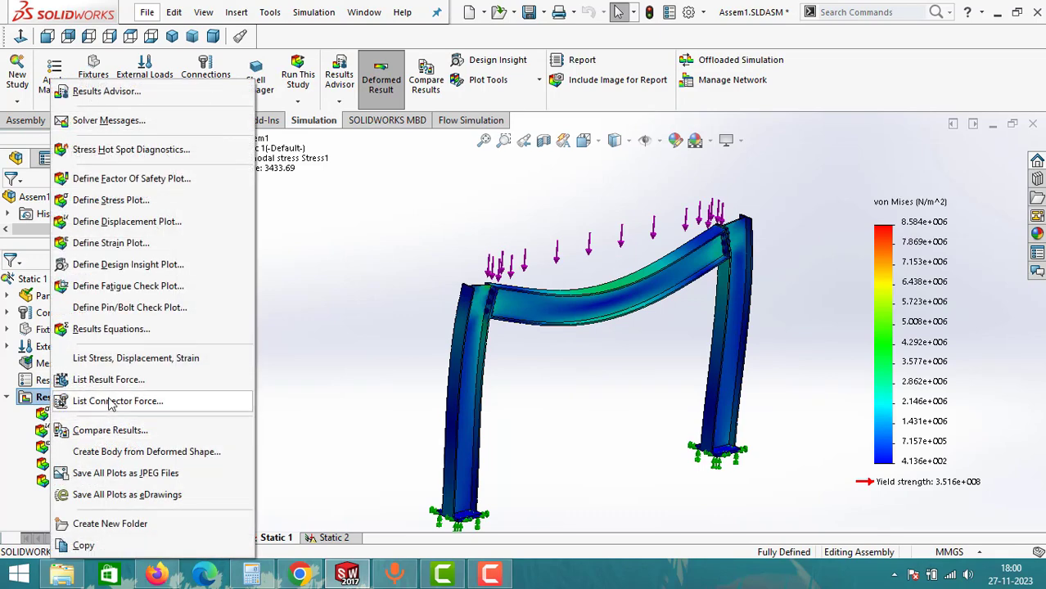
pyautogui.click(126, 407)
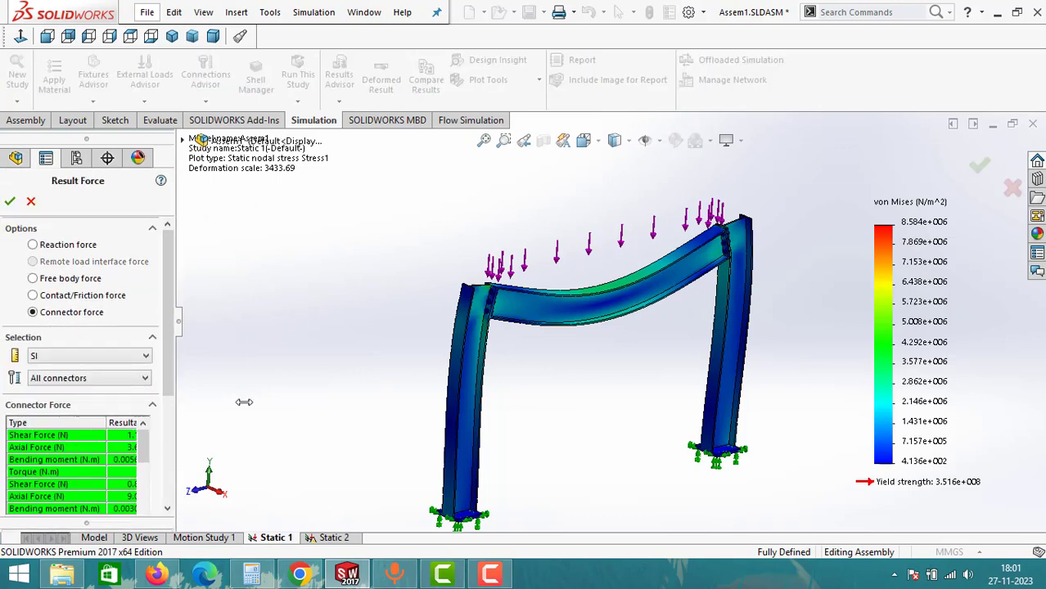
pyautogui.moveTo(244, 402); pyautogui.dragTo(263, 402)
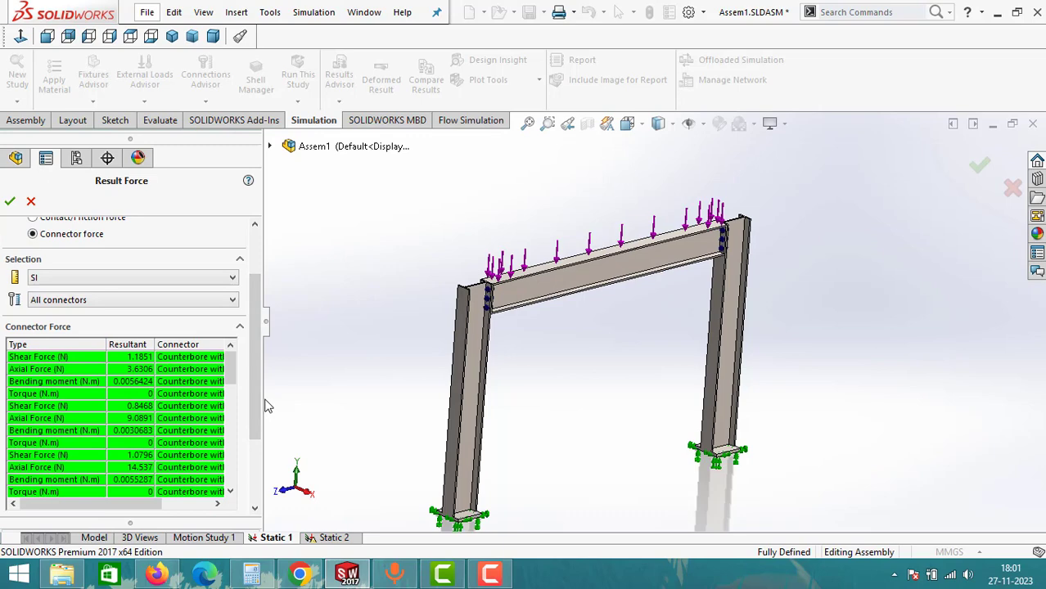
pyautogui.moveTo(279, 400); pyautogui.dragTo(473, 402)
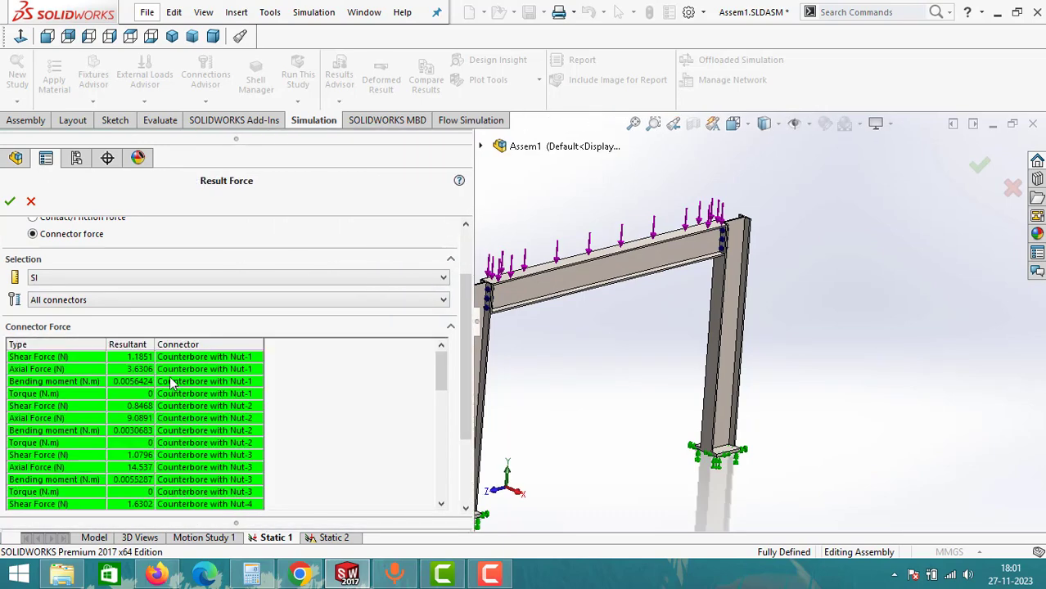
# Inspect Nut-1's forces (1.1851 N shear, 3.6306 N axial, bending), then close the list.
pyautogui.click(120, 358)
pyautogui.click(119, 369)
pyautogui.click(75, 381)
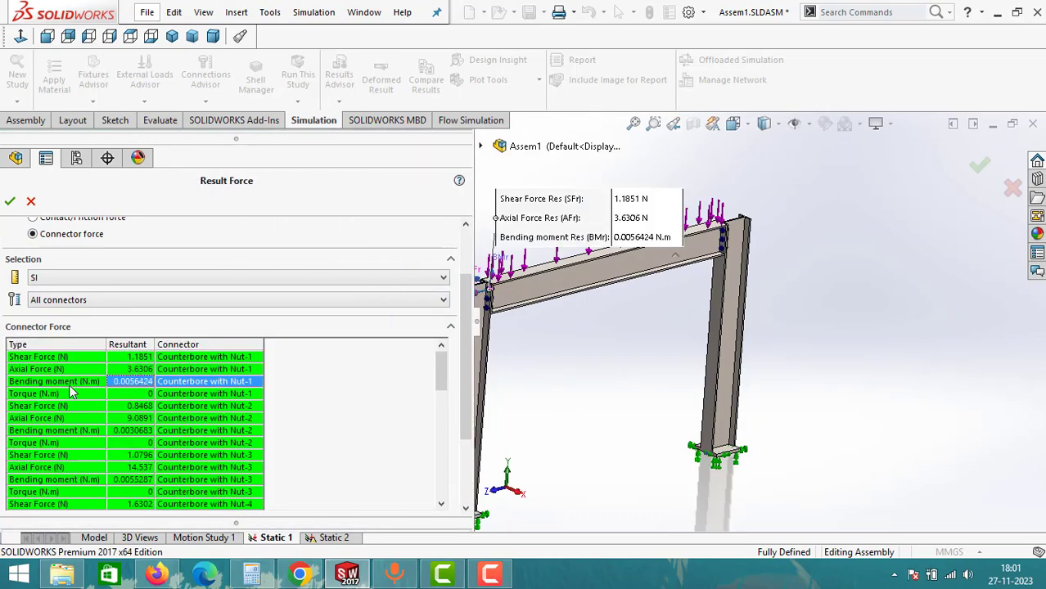
pyautogui.click(234, 394)
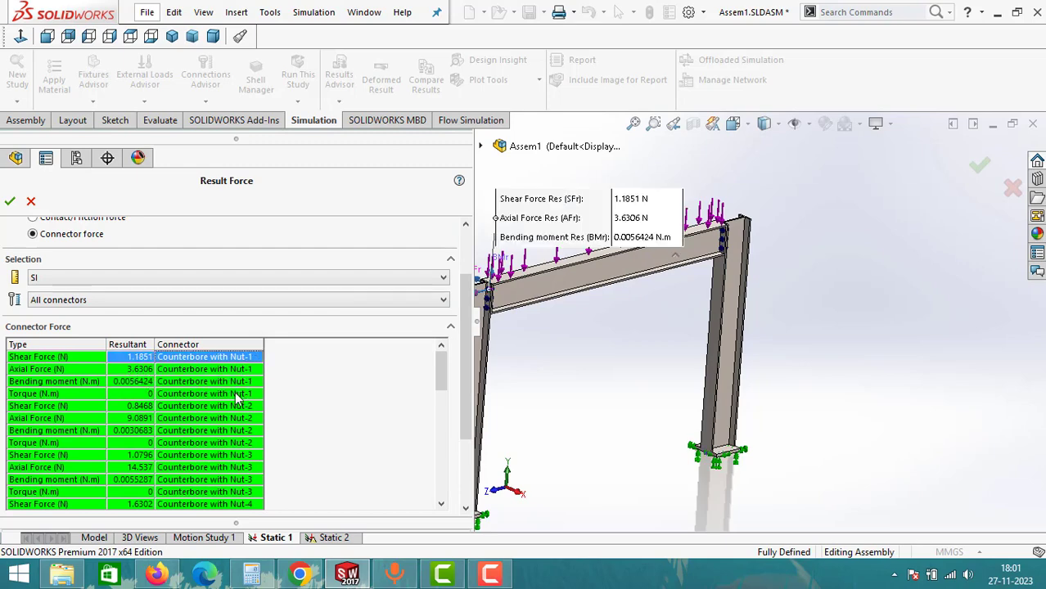
pyautogui.keyDown('shift'); pyautogui.click(233, 394); pyautogui.keyUp('shift')
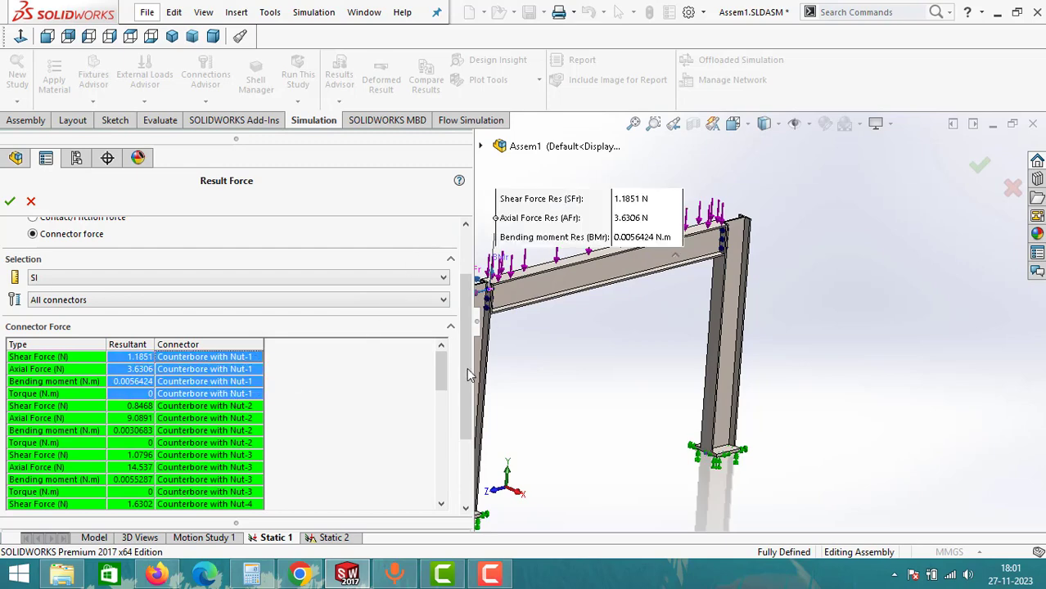
pyautogui.moveTo(473, 375); pyautogui.dragTo(211, 379)
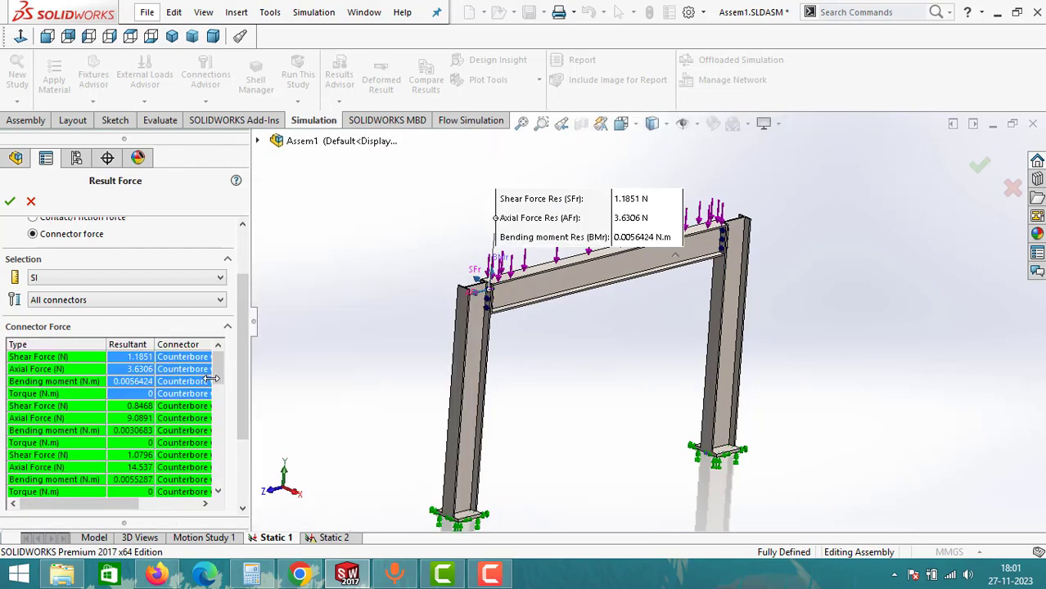
pyautogui.scroll(3, 141, 406)
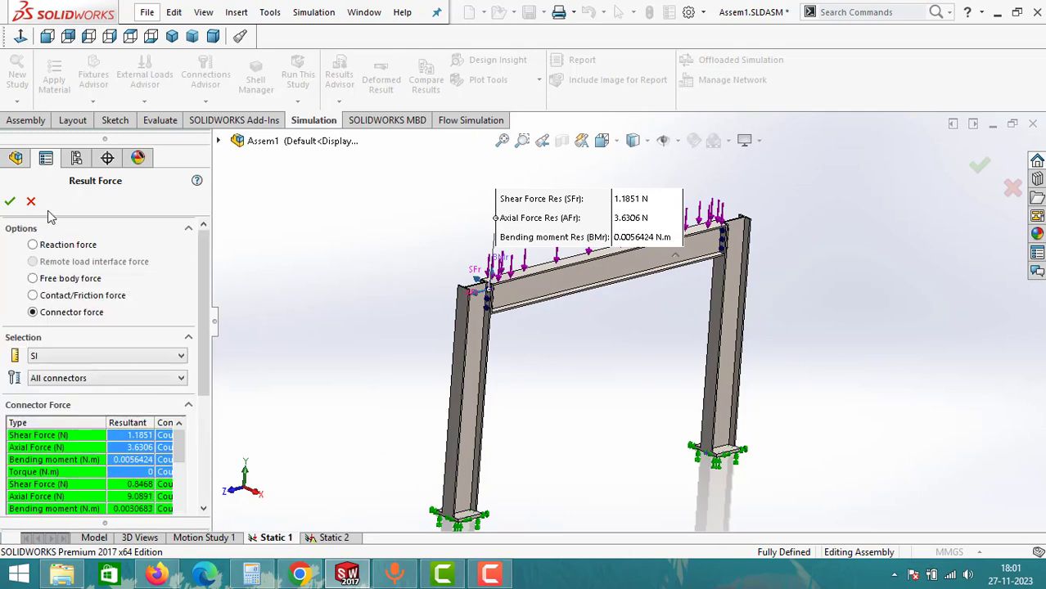
pyautogui.click(31, 201)
# Redisplay the Stress1 von Mises plot, open its legend settings and zoom out.
pyautogui.doubleClick(87, 415)
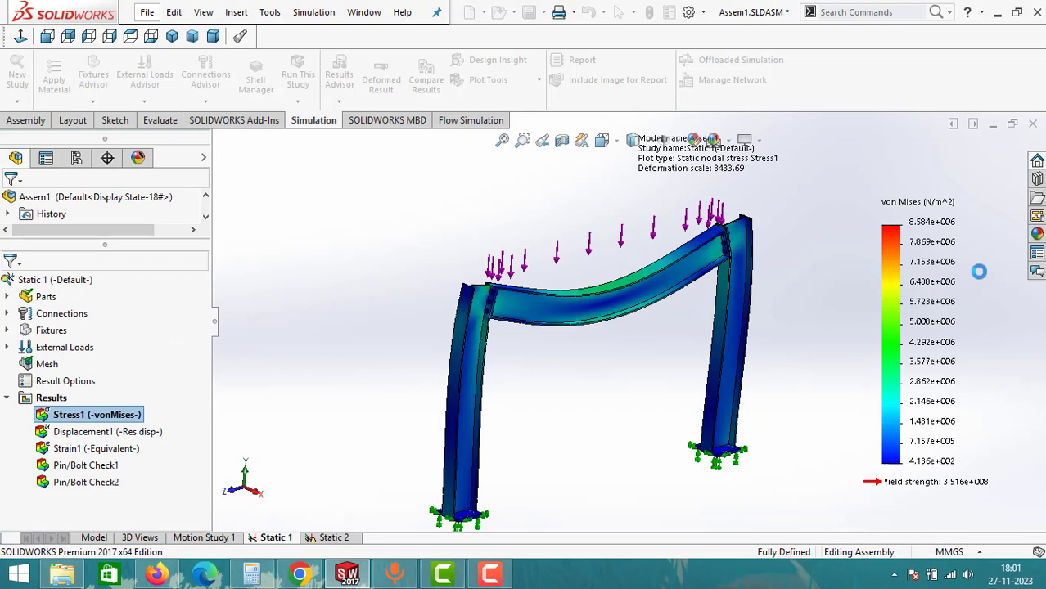
pyautogui.doubleClick(954, 238)
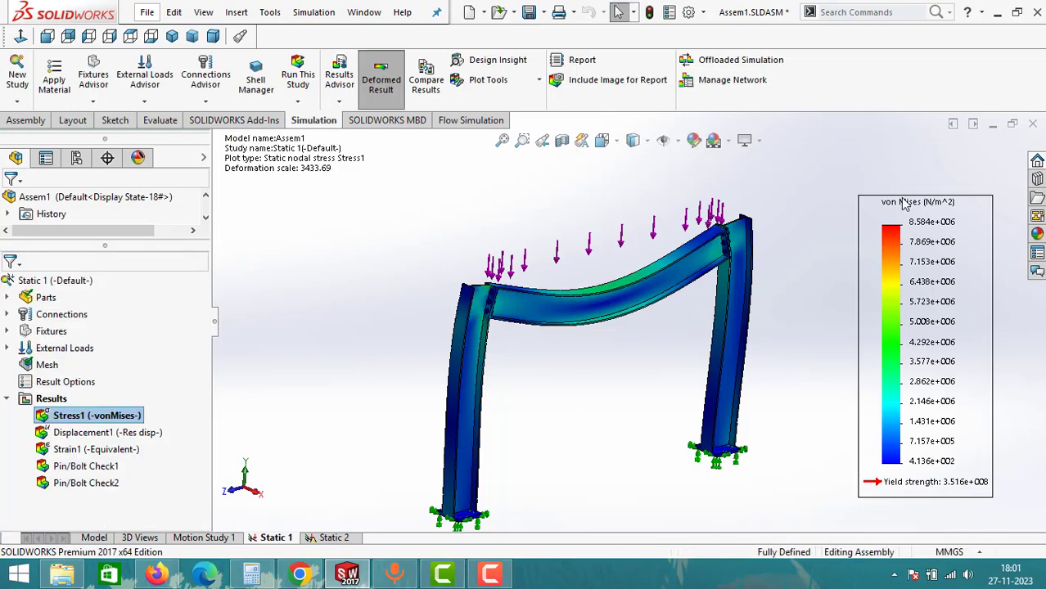
pyautogui.scroll(2, 701, 358)
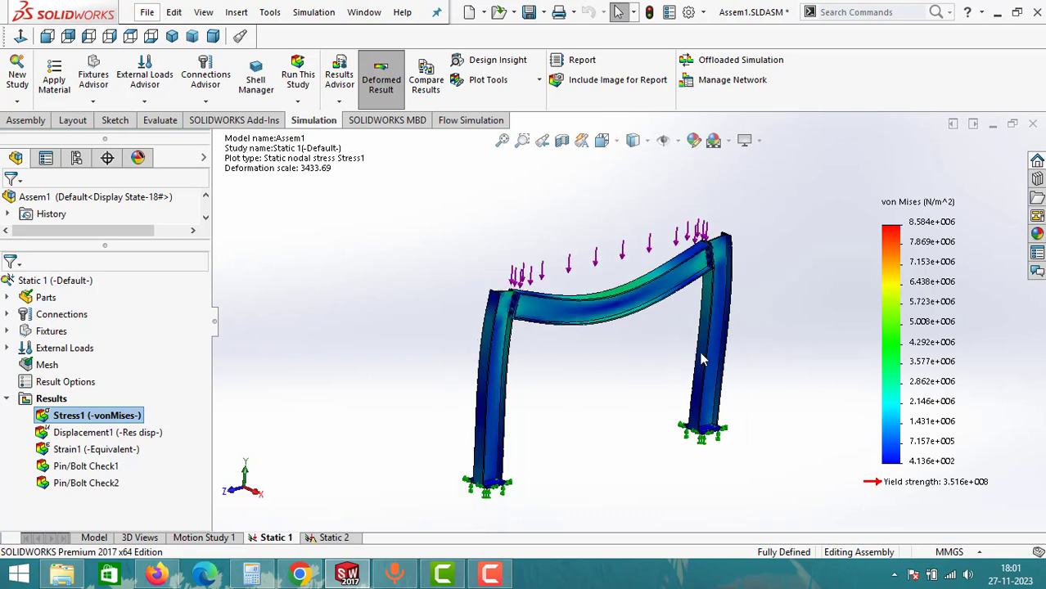
# Display the Displacement1 resultant plot, peaking at 3.505e-002 mm, and rotate the frame to inspect it.
pyautogui.doubleClick(88, 440)
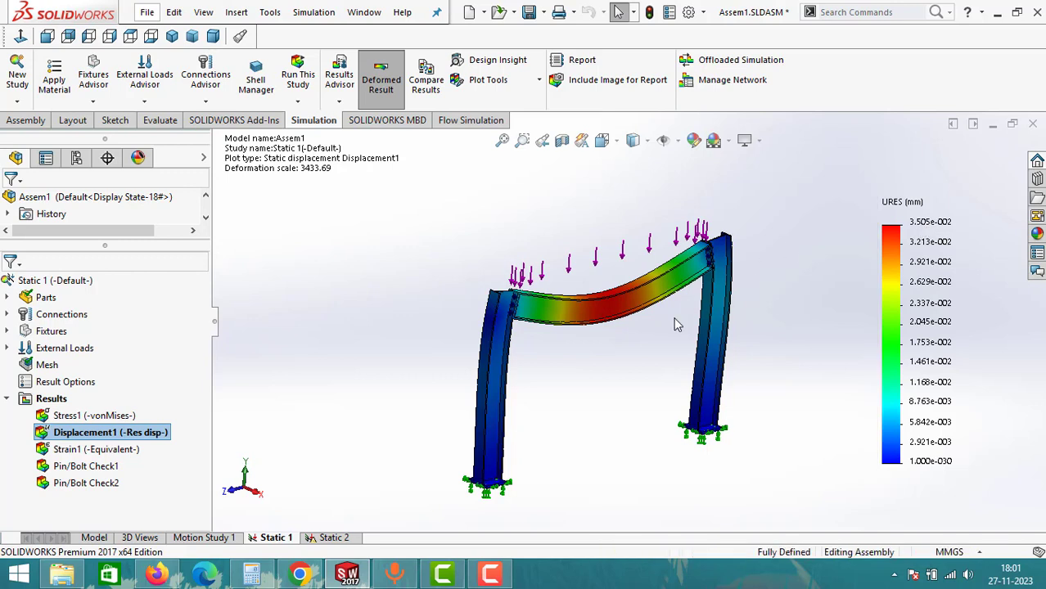
pyautogui.press('Left')
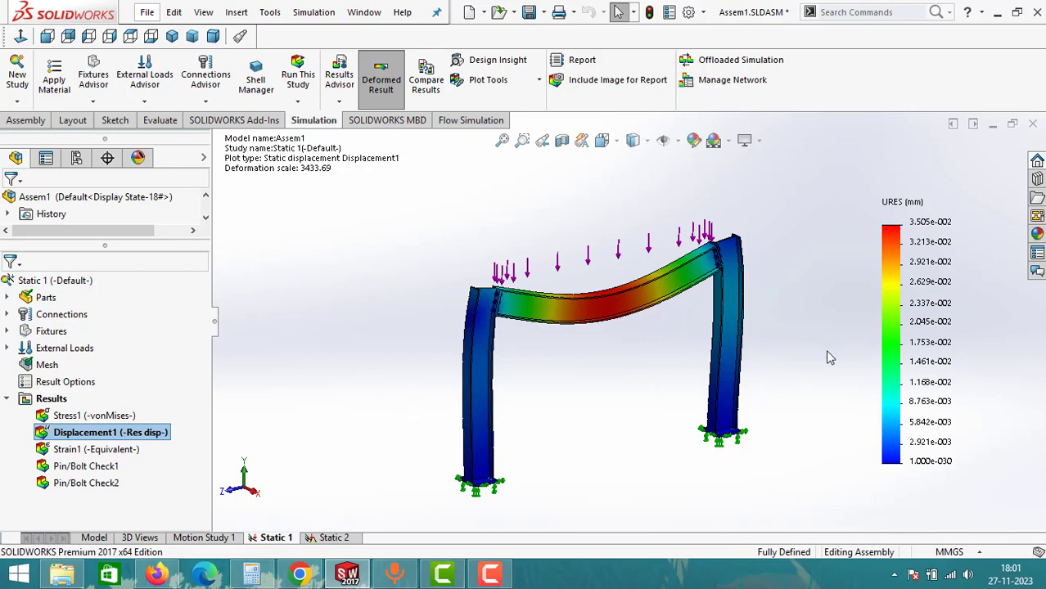
pyautogui.moveTo(825, 358); pyautogui.dragTo(627, 414, button='middle')
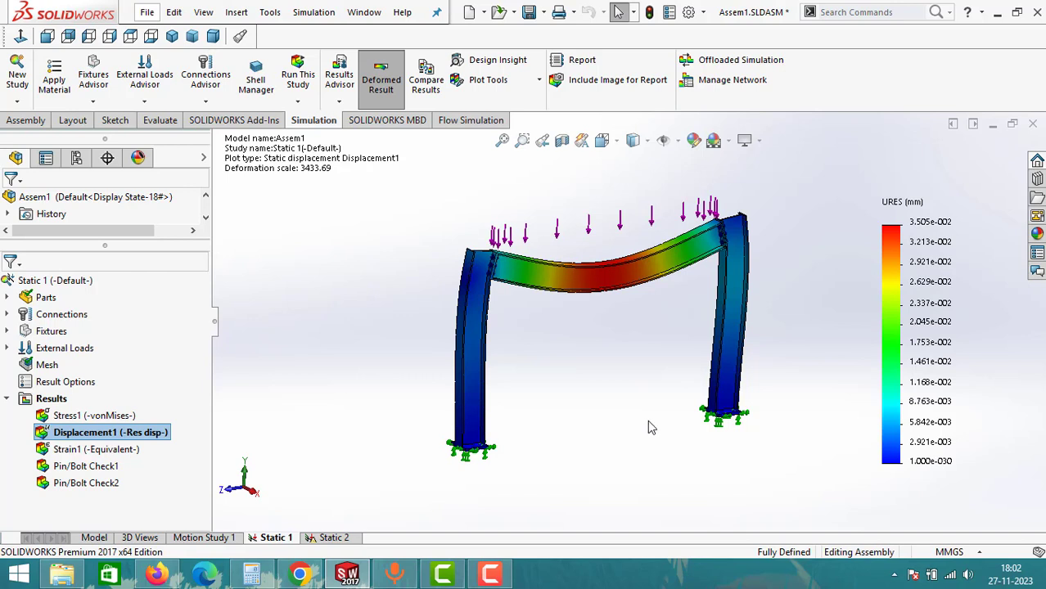
# Orbit the deflected frame to face it nearly head-on, showing the top beam's midspan sag.
pyautogui.moveTo(648, 422); pyautogui.dragTo(642, 419, button='middle')
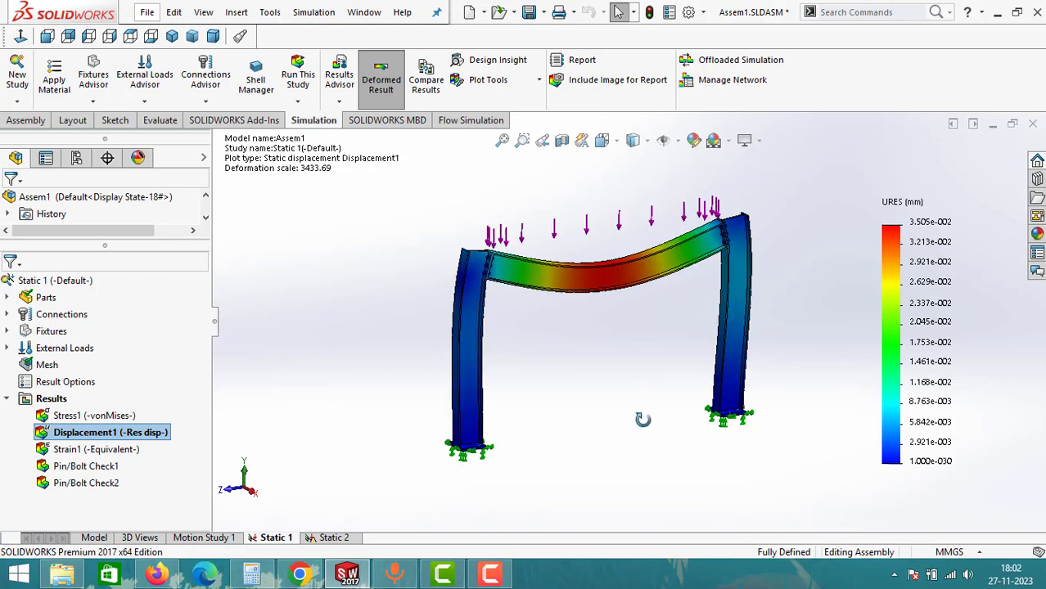